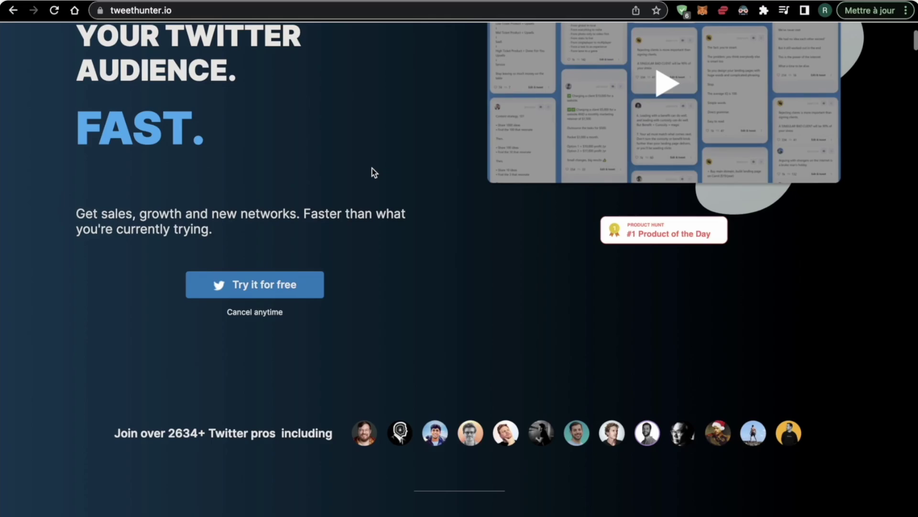
Look through the Tweet Hunter landing page, examining its testimonials, feature descriptions, tactic examples and FAQ
scroll(374, 172, down, 12)
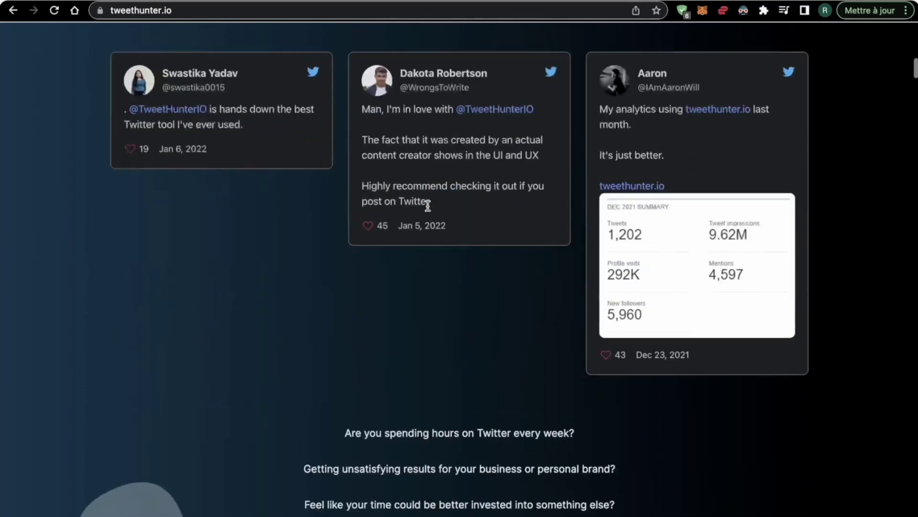
scroll(342, 218, up, 2)
scroll(337, 194, up, 1)
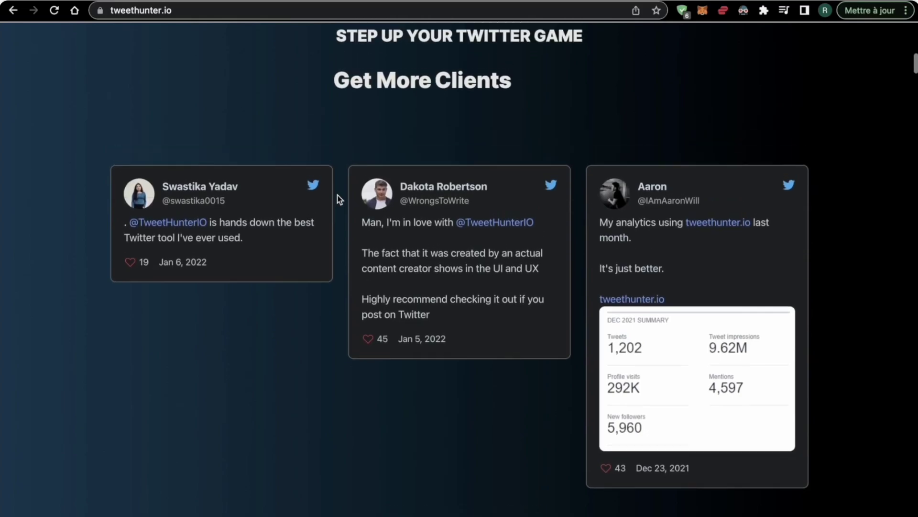
scroll(339, 192, down, 10)
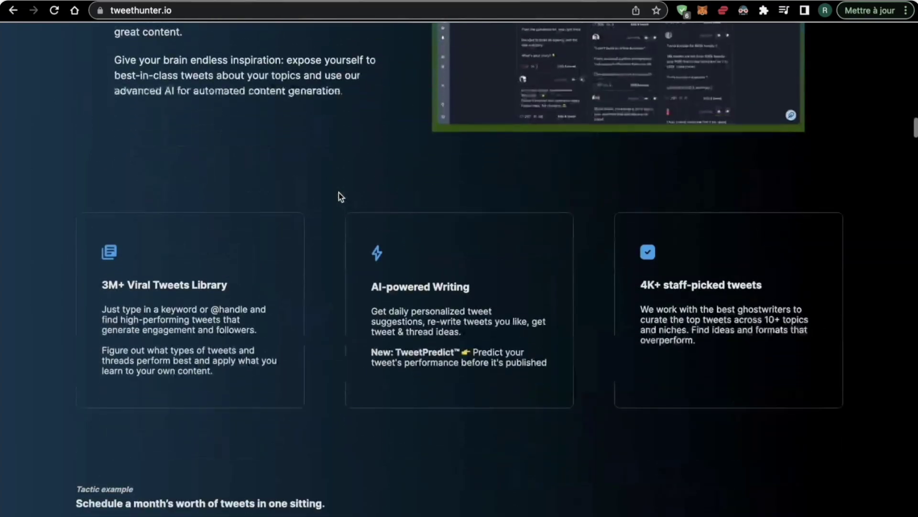
scroll(326, 196, down, 4)
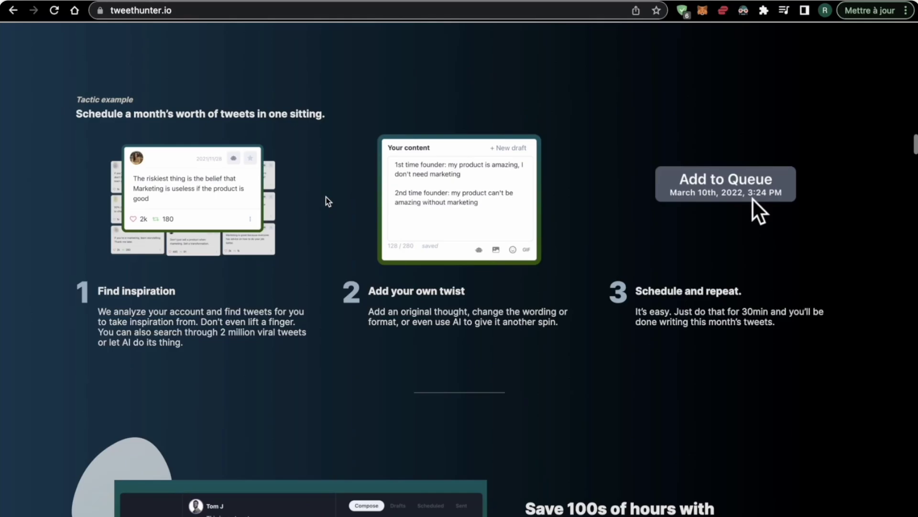
scroll(326, 196, down, 20)
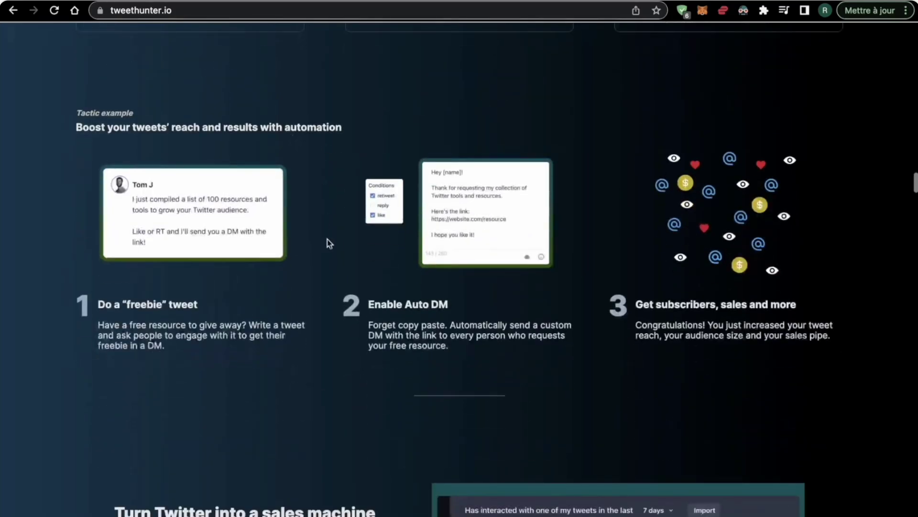
scroll(327, 240, down, 20)
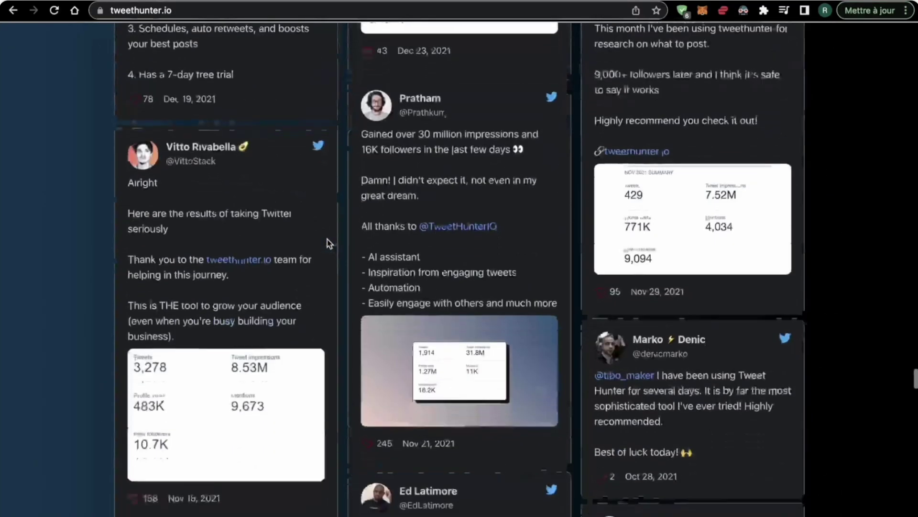
scroll(327, 239, down, 20)
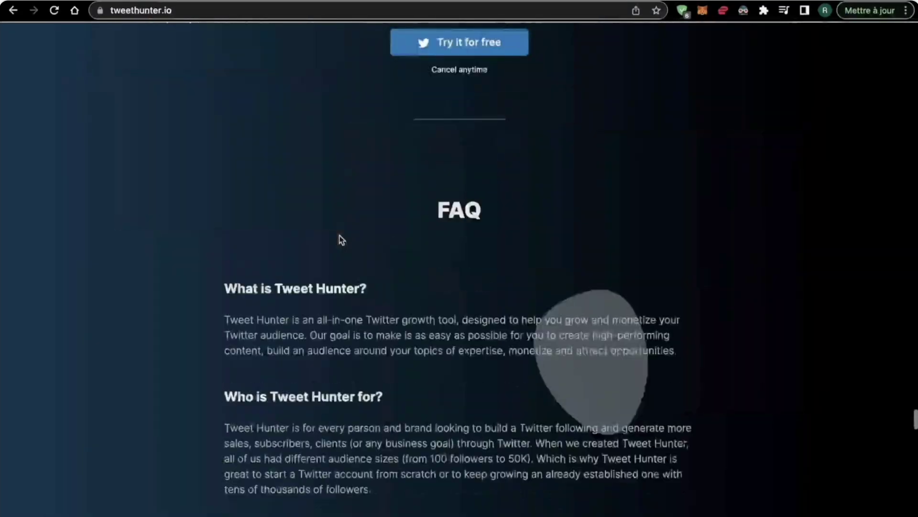
scroll(339, 239, down, 10)
scroll(339, 205, up, 15)
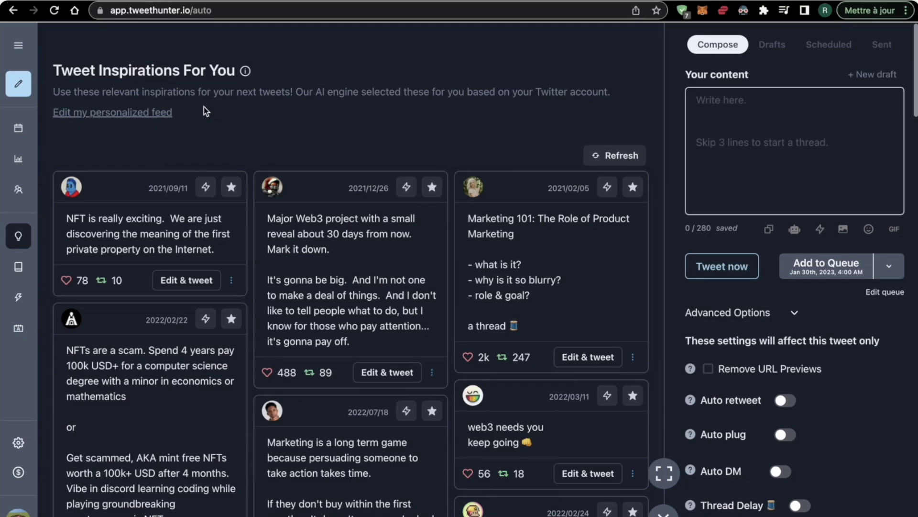
In the personalized feed keywords, keep Marketing, replace Web3, NFT and crypto with copywriting and online business, and save
mouse_move(72, 241)
click(145, 113)
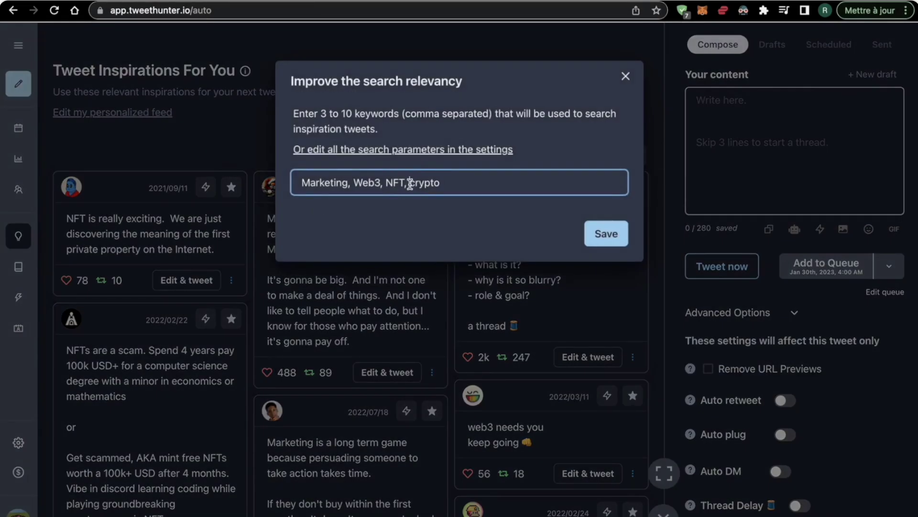
drag(353, 183, 480, 186)
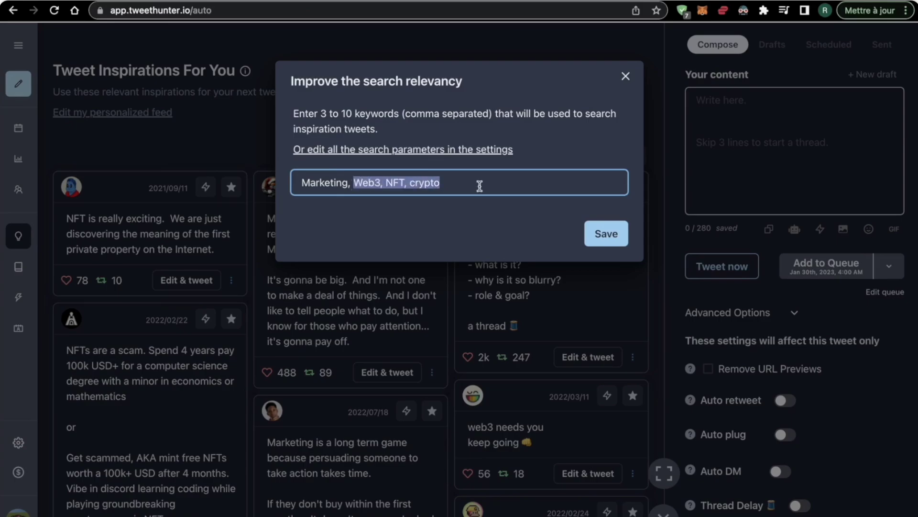
key(BackSpace)
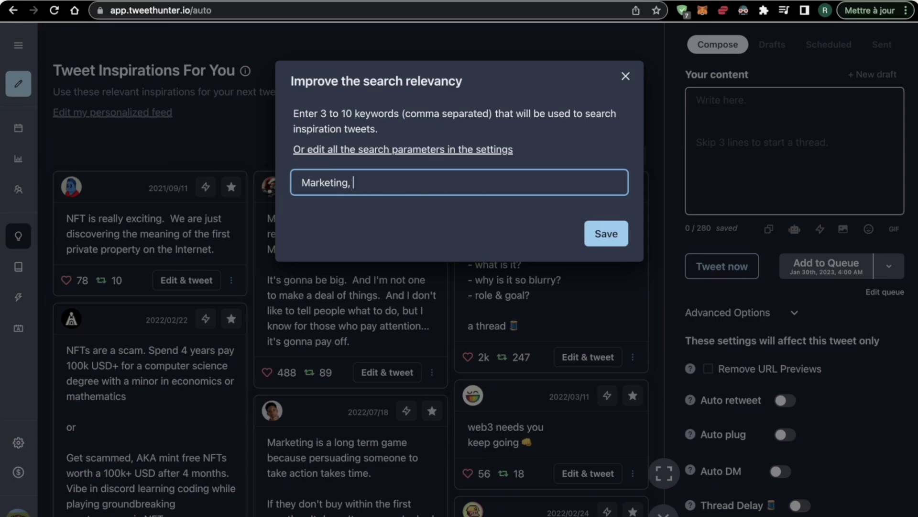
text(copywrit)
text(ting)
key(BackSpace)
key(BackSpace)
key(BackSpace)
key(BackSpace)
key(BackSpace)
text(ting , , online business,)
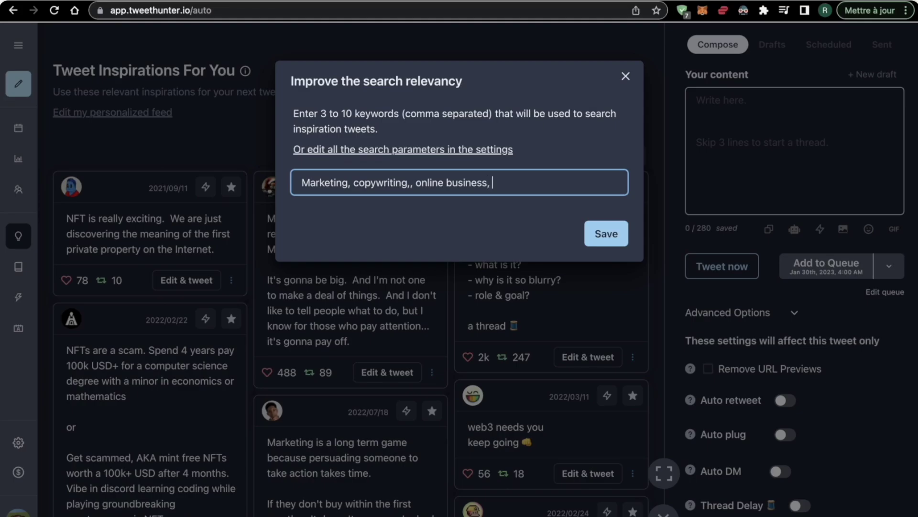
click(604, 234)
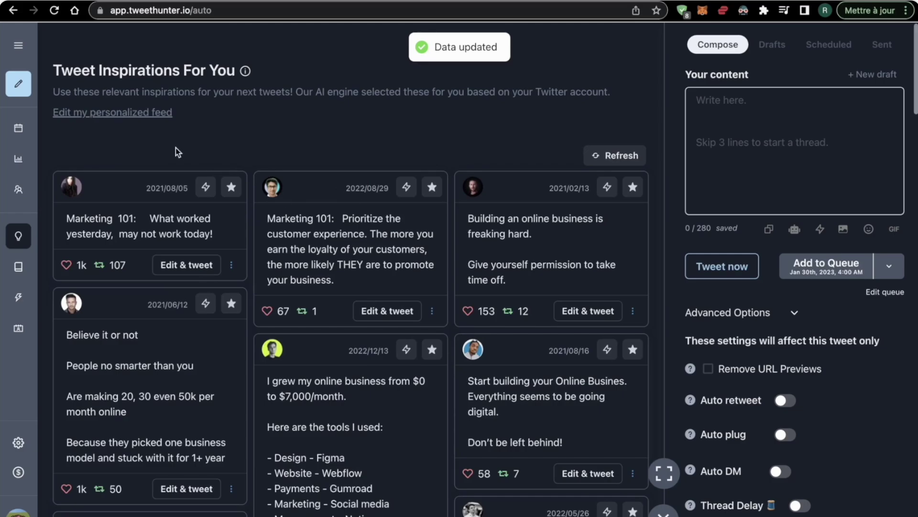
Look through the suggested inspiration tweets in the updated personalized feed
scroll(309, 271, down, 3)
scroll(309, 272, up, 3)
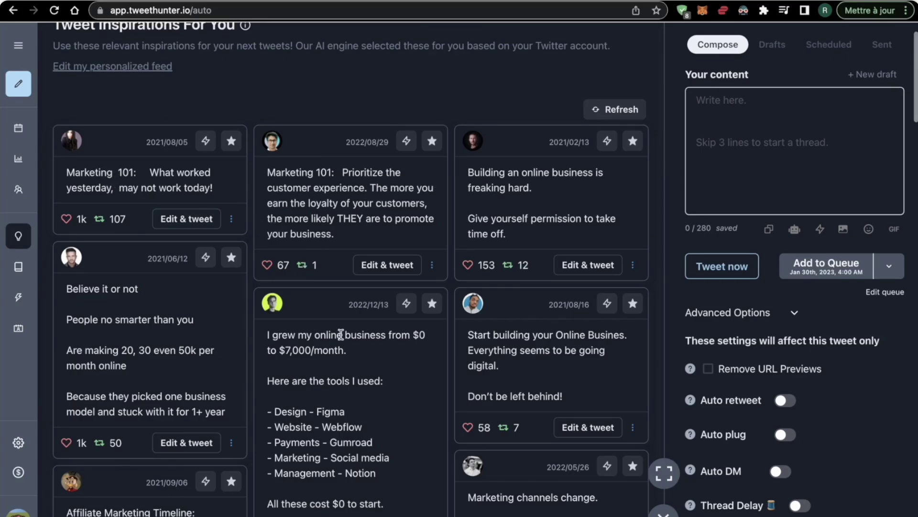
scroll(432, 310, down, 7)
scroll(432, 310, down, 9)
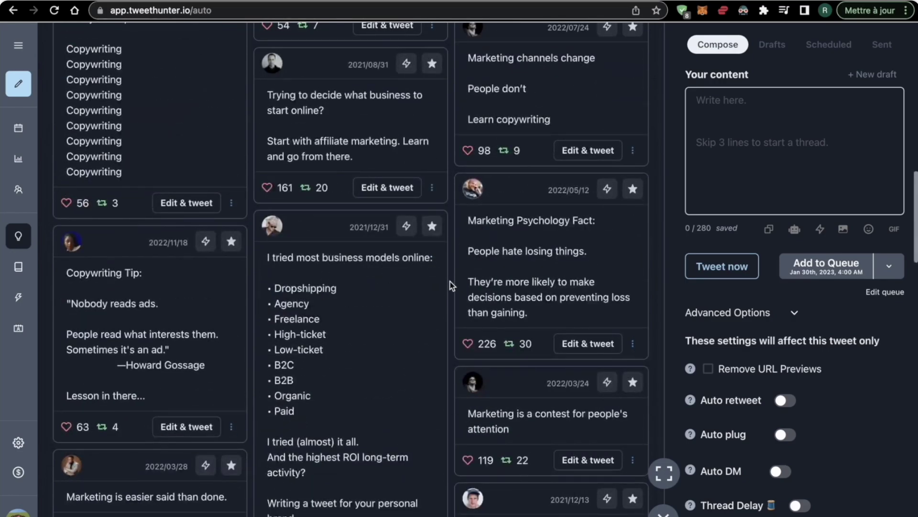
scroll(450, 281, down, 13)
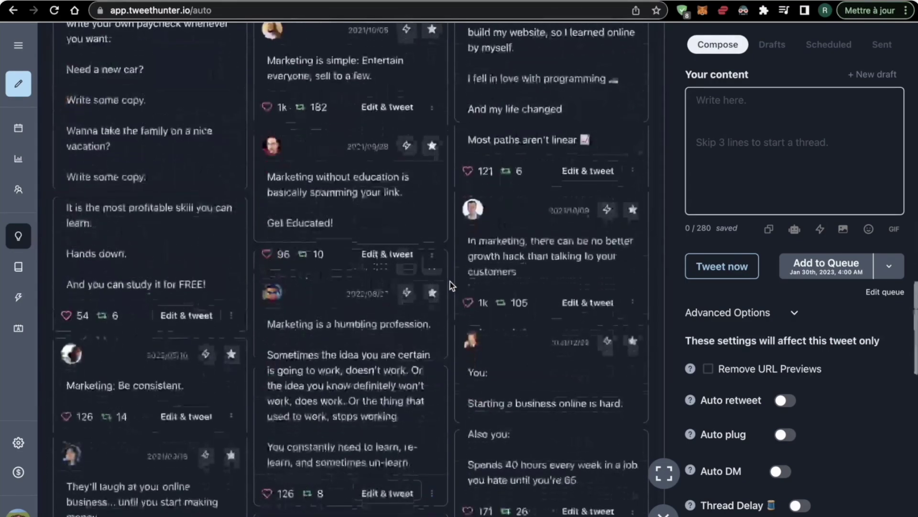
scroll(450, 281, down, 5)
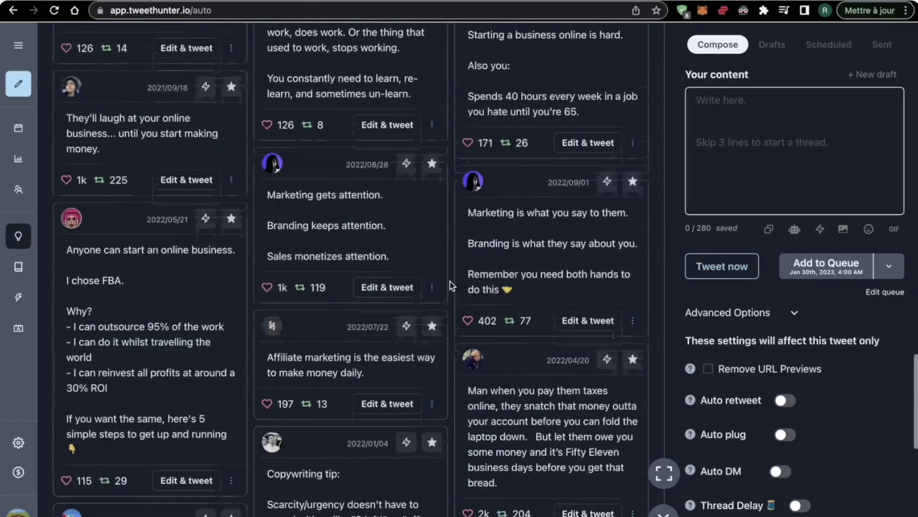
scroll(449, 282, up, 1)
scroll(450, 281, down, 9)
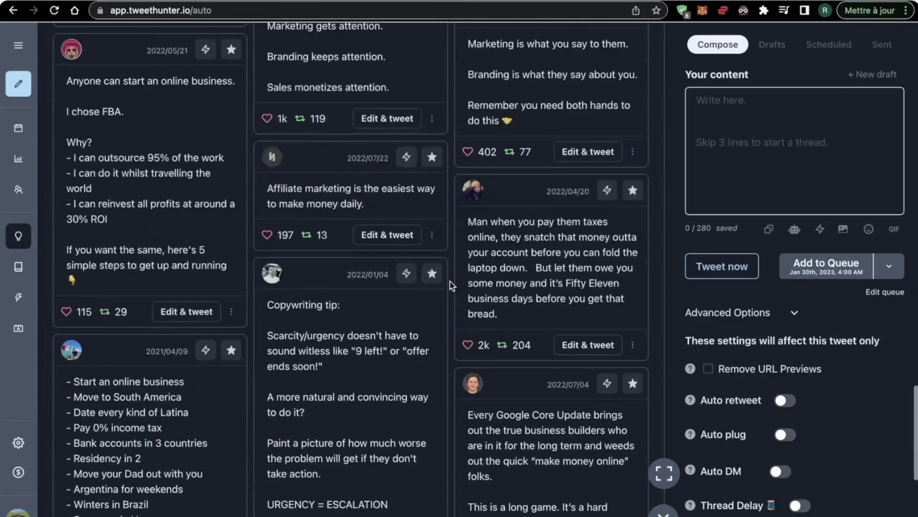
scroll(450, 281, up, 20)
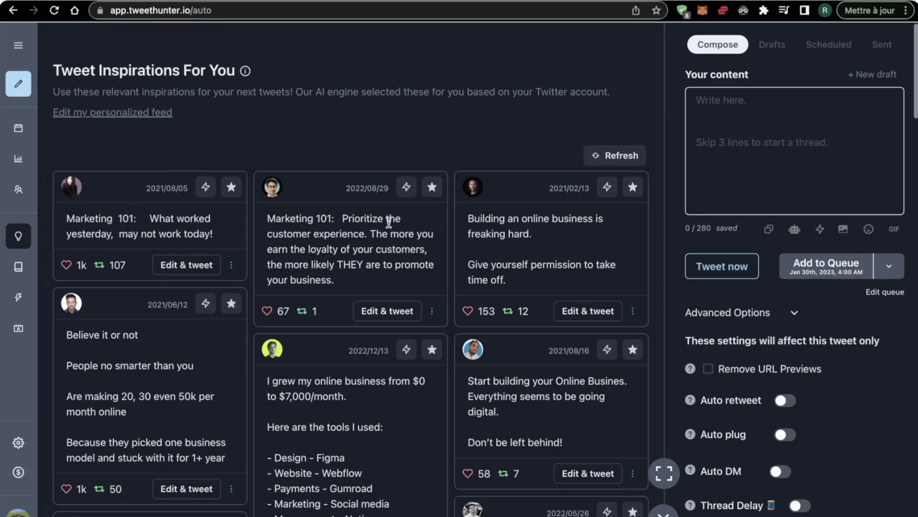
drag(268, 215, 337, 276)
key(super+c)
click(335, 264)
scroll(433, 143, down, 1)
scroll(601, 194, up, 1)
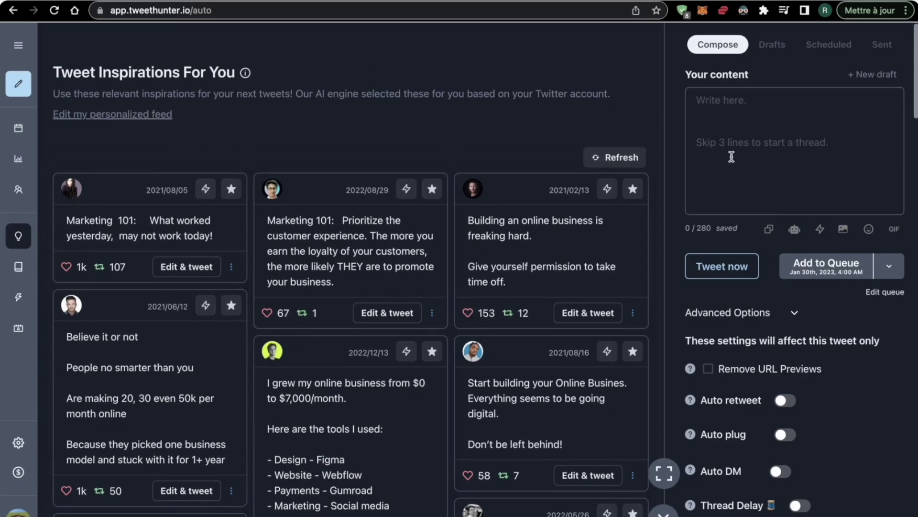
scroll(781, 221, down, 5)
scroll(789, 211, up, 5)
Draft a sample thread in the composer with the placeholder texts fciyv, h, j, h and i, using blank lines to separate the tweets
click(736, 109)
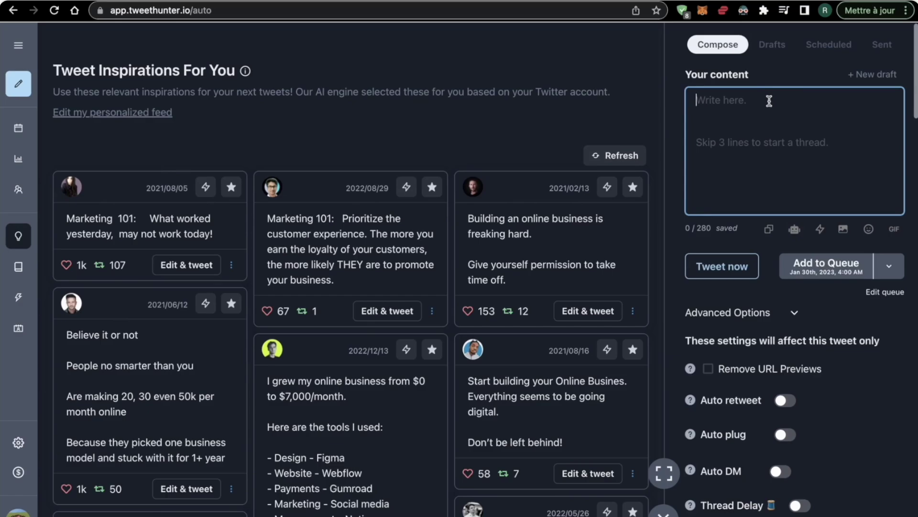
text(fciyv)
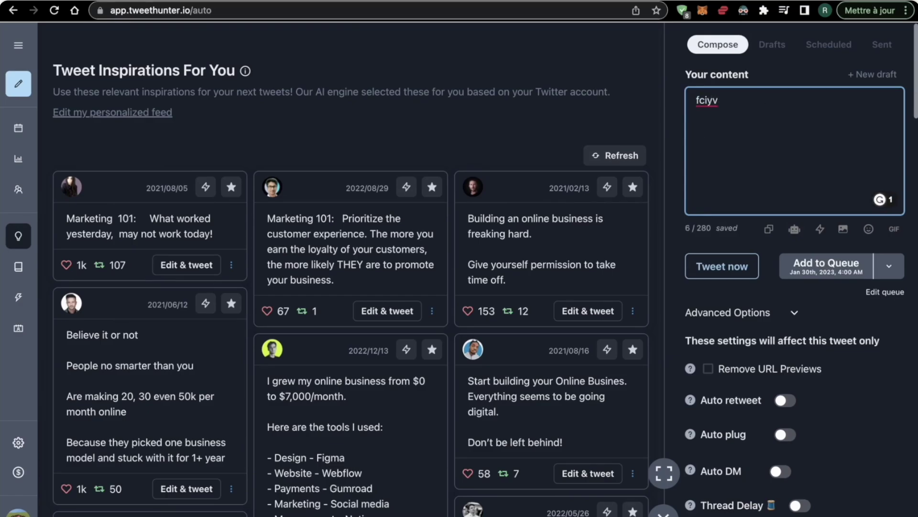
key(Return)
text(h)
key(Return)
key(Return)
key(Return)
text(j)
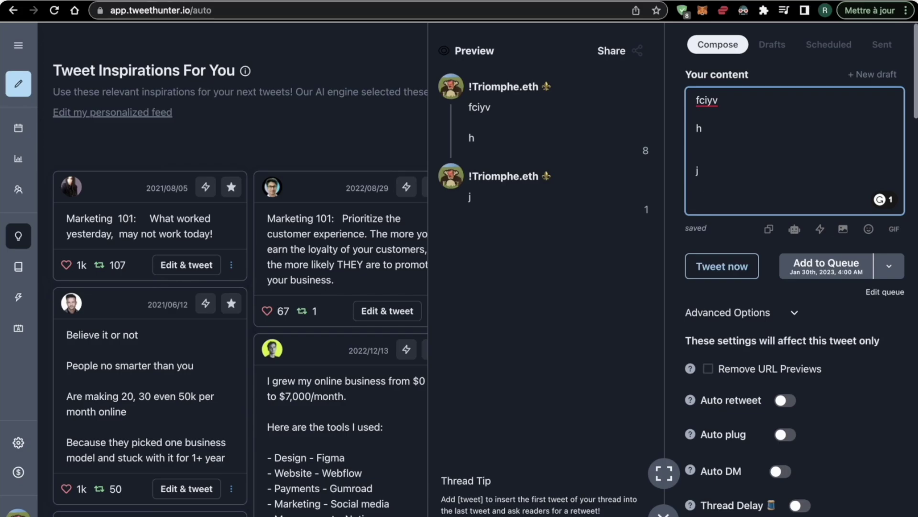
key(Return)
key(Return)
text(h)
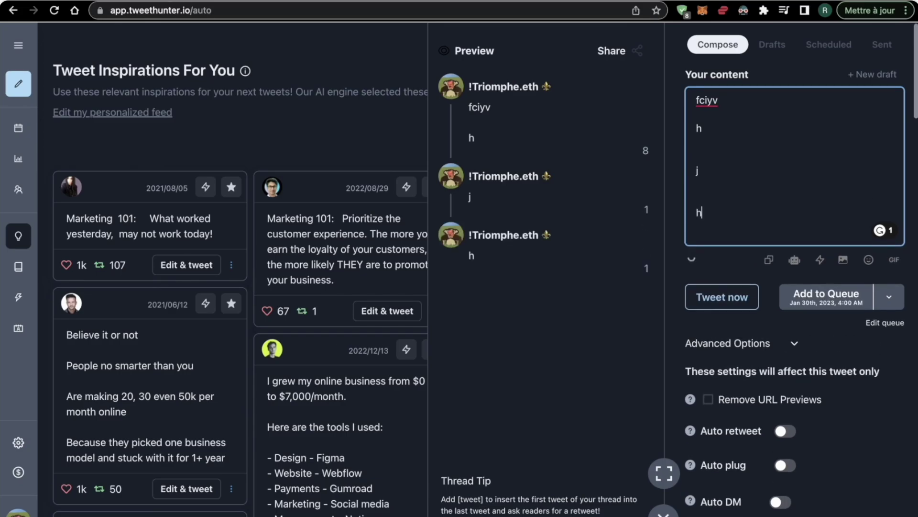
key(Return)
key(Return)
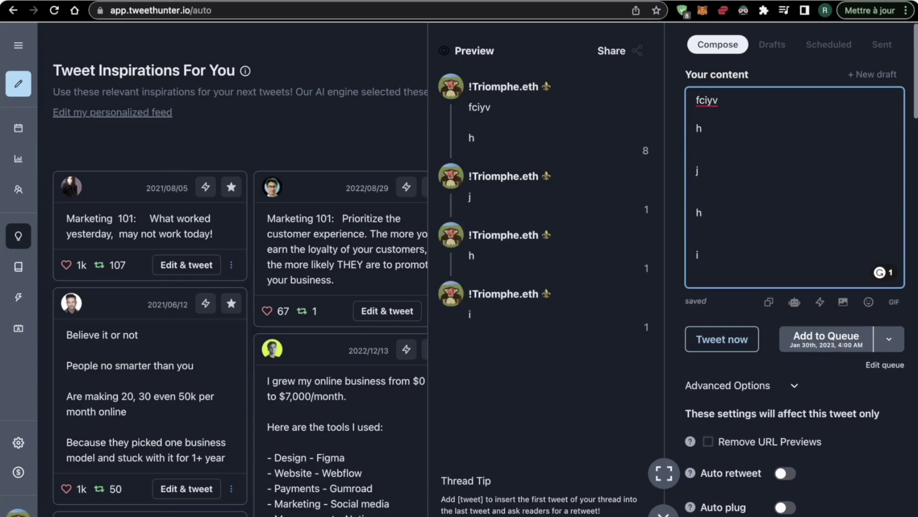
Delete the placeholder thread text from the composer
key(BackSpace)
key(BackSpace)
key(BackSpace)
key(BackSpace)
key(BackSpace)
key(BackSpace)
key(BackSpace)
key(BackSpace)
key(BackSpace)
key(BackSpace)
key(BackSpace)
key(BackSpace)
key(BackSpace)
key(BackSpace)
key(BackSpace)
key(BackSpace)
key(BackSpace)
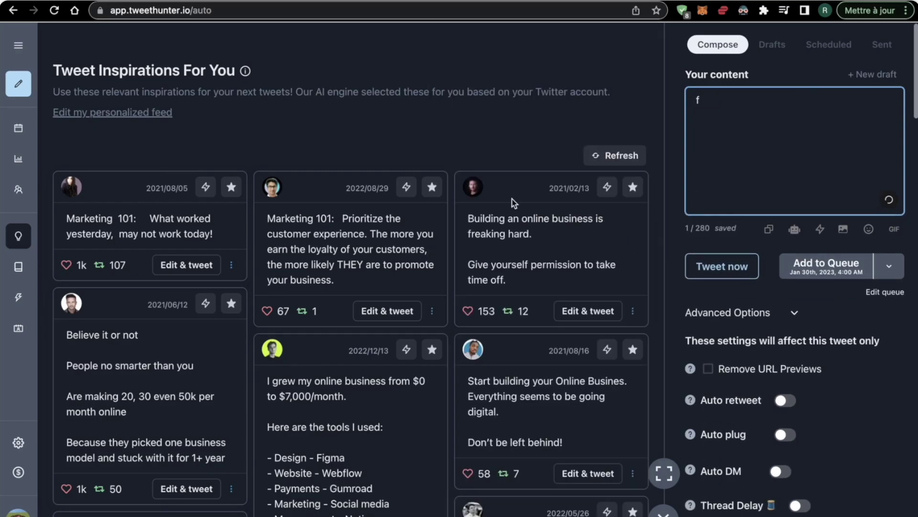
Copy the inspiration tweet "Building an online business is freaking hard" and paste it into the emptied composer
click(545, 220)
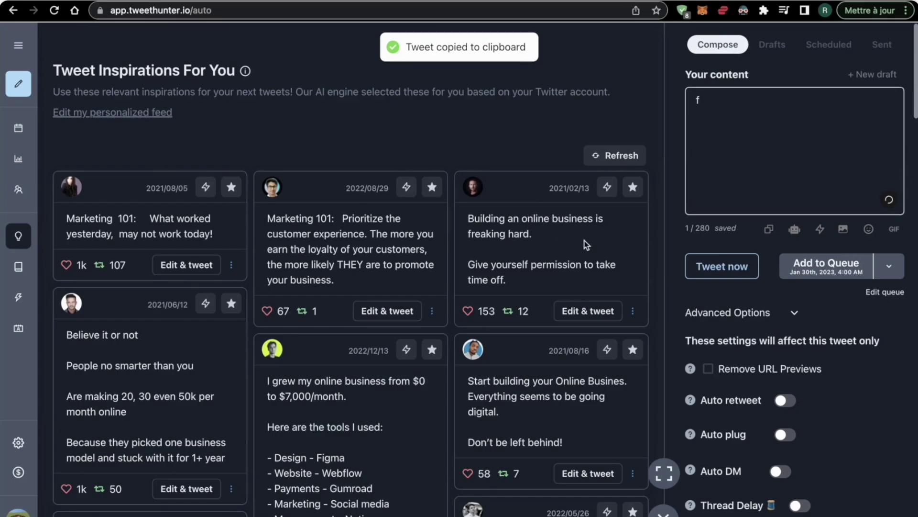
click(819, 163)
key(BackSpace)
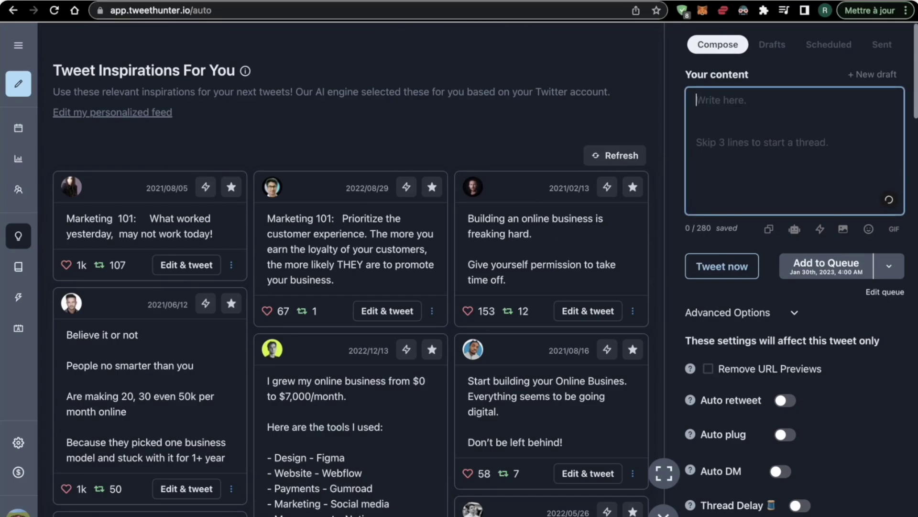
key(super+v)
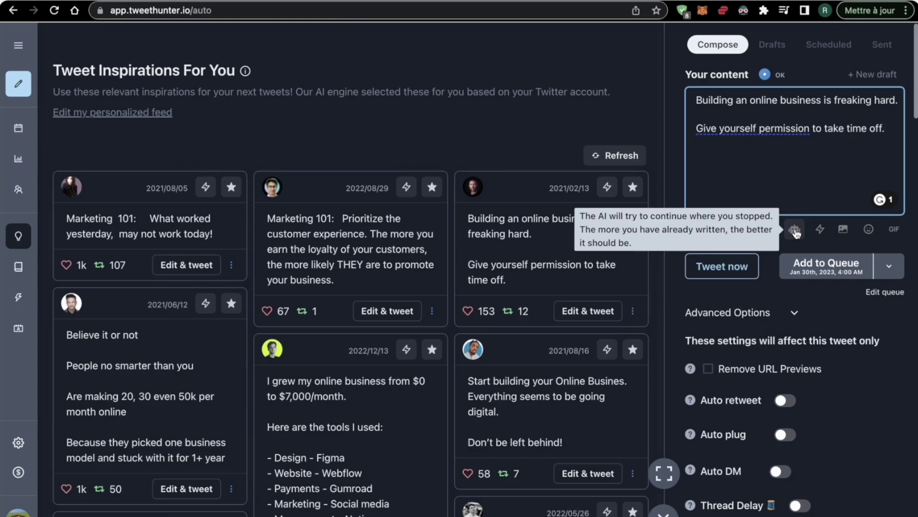
Rewrite the draft with AI and separate its two sentences with a blank line
click(828, 238)
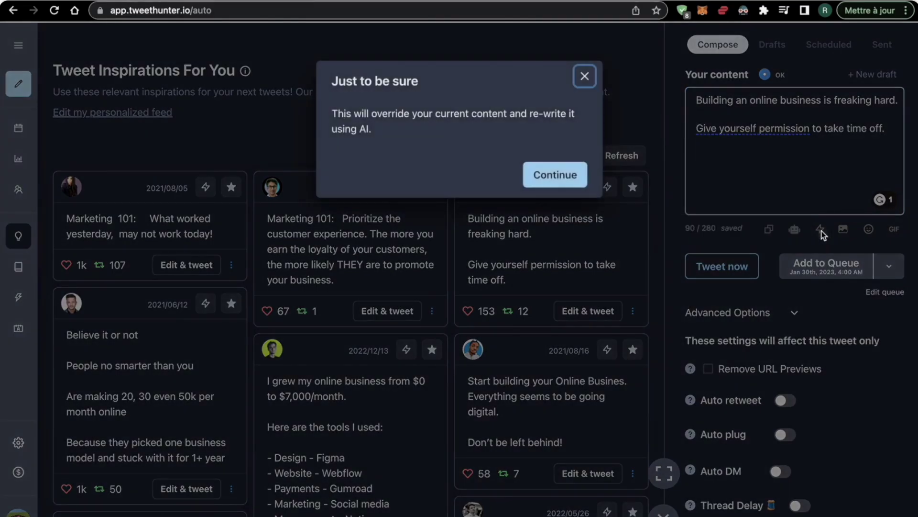
click(556, 176)
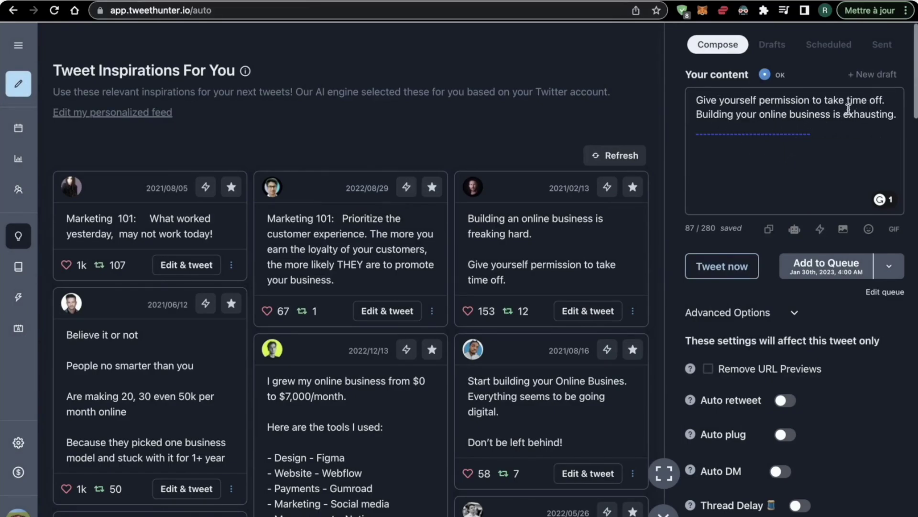
click(697, 114)
key(Return)
key(Return)
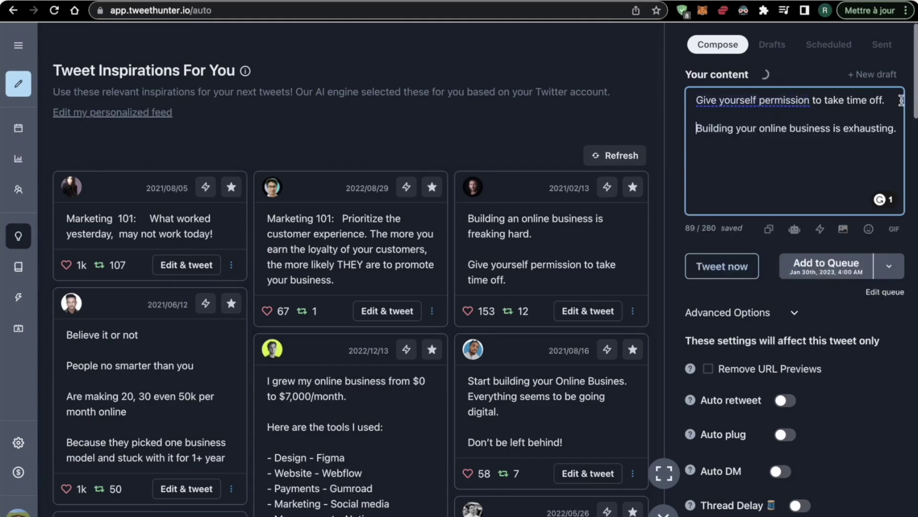
Clear the rewritten draft and undo back to the originally pasted tweet wording
drag(803, 142, 661, 102)
key(BackSpace)
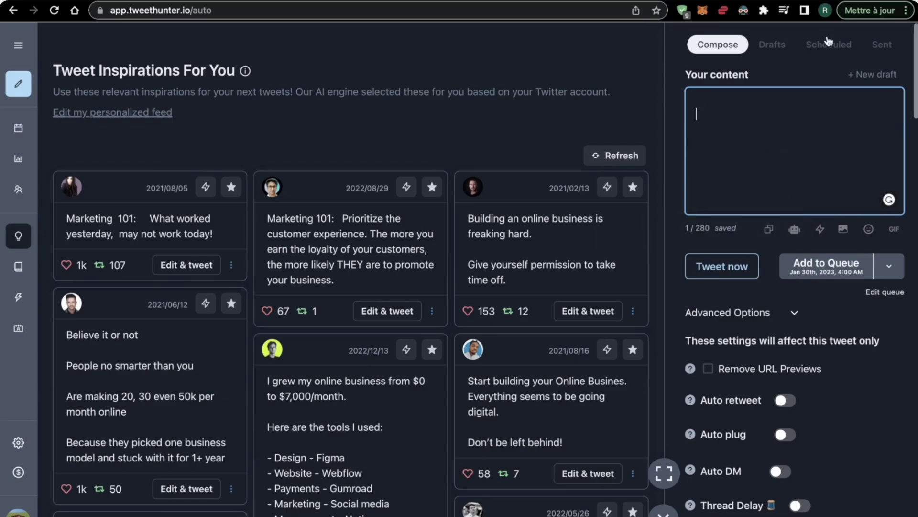
key(super+z)
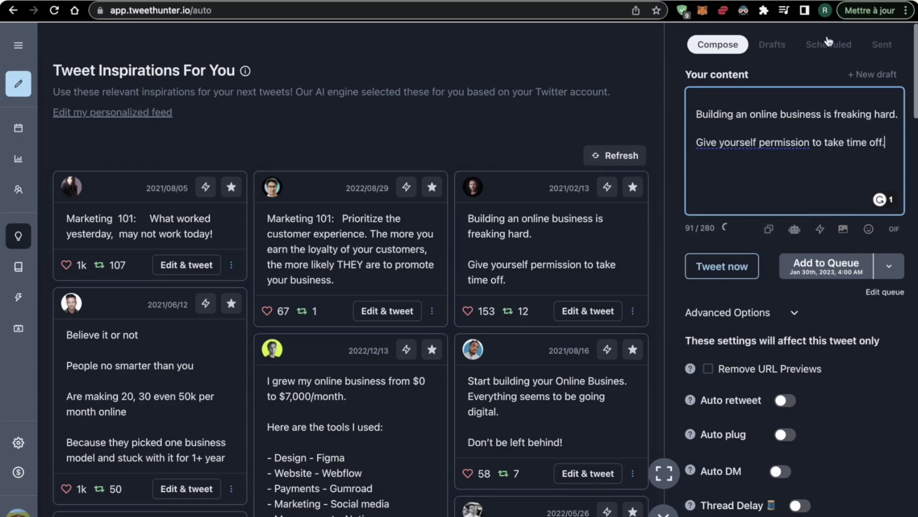
click(794, 232)
scroll(374, 268, down, 8)
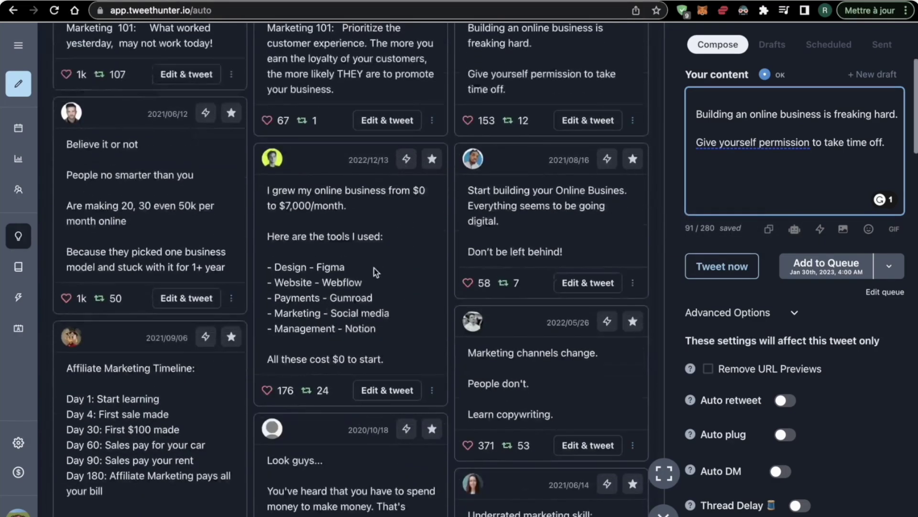
Replace the composer draft with the text of the "Affiliate Marketing Timeline" inspiration tweet
click(144, 238)
scroll(143, 240, up, 3)
click(884, 149)
drag(883, 149, 640, 113)
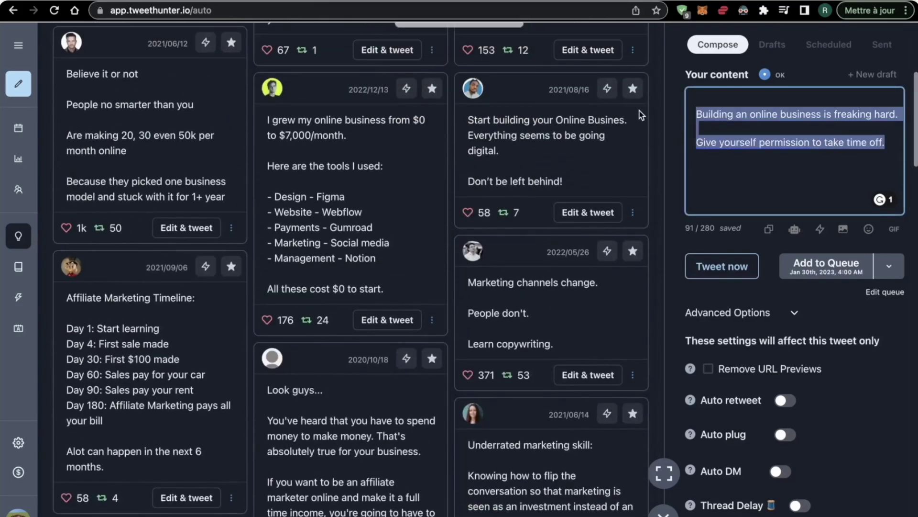
key(BackSpace)
key(super+v)
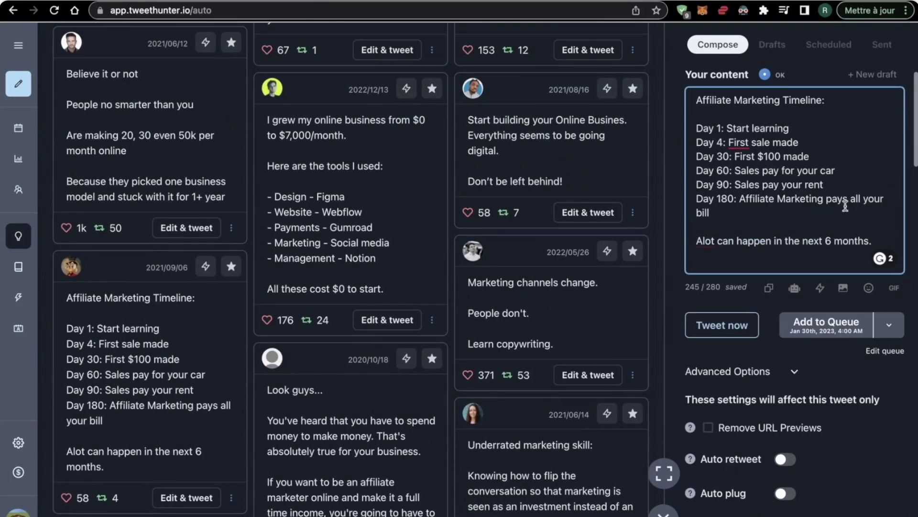
Extend the affiliate marketing draft with the AI writer and read through the generated continuation
click(792, 291)
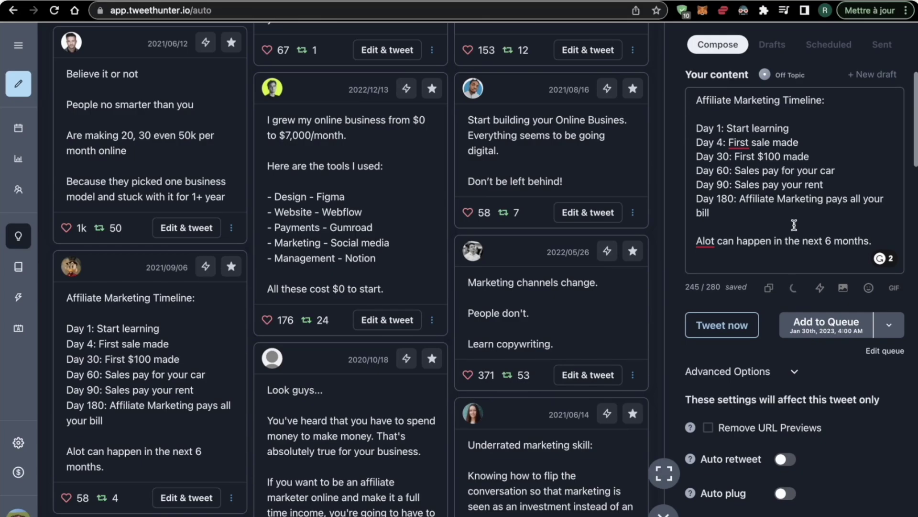
scroll(794, 225, down, 1)
scroll(795, 225, up, 1)
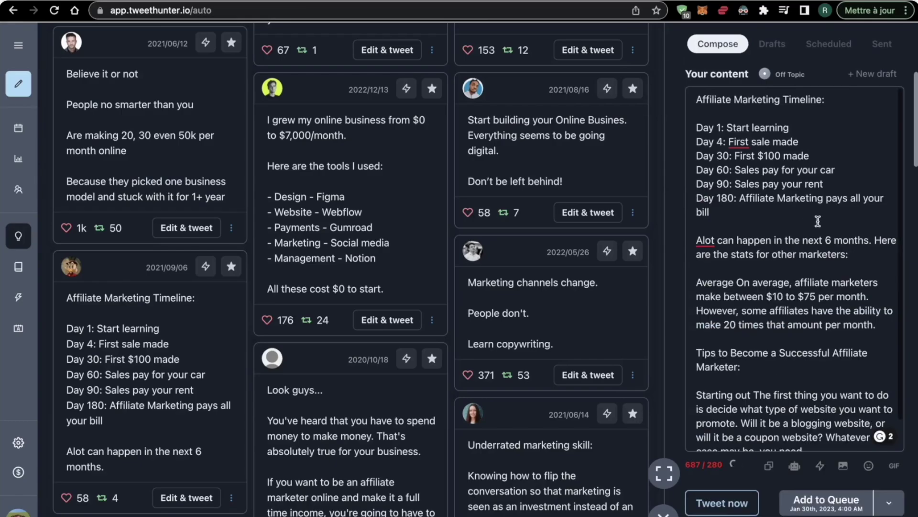
scroll(801, 269, down, 1)
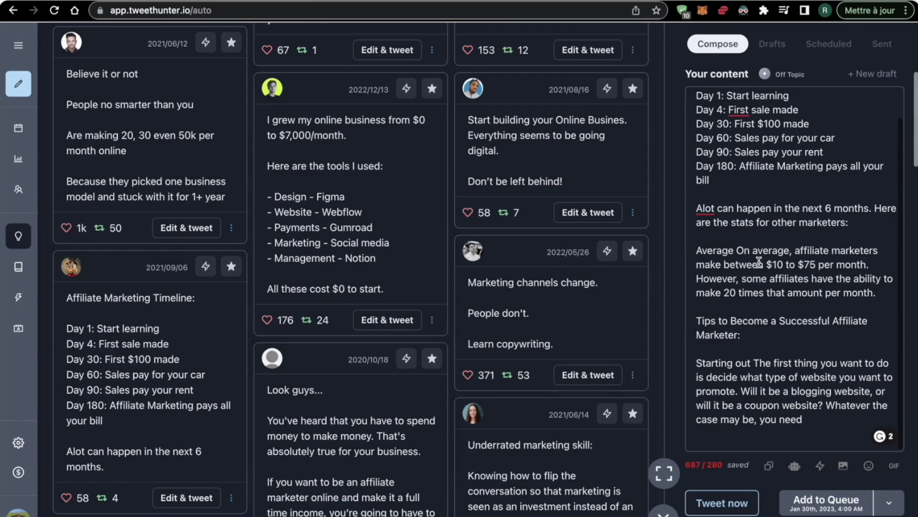
scroll(759, 262, up, 1)
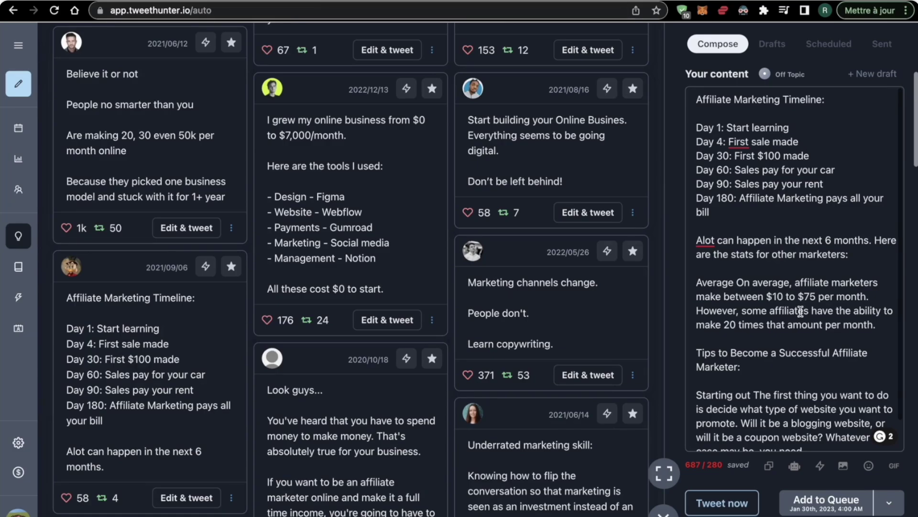
Clear the entire affiliate marketing draft, including the AI-generated text, from the composer
drag(697, 282, 865, 478)
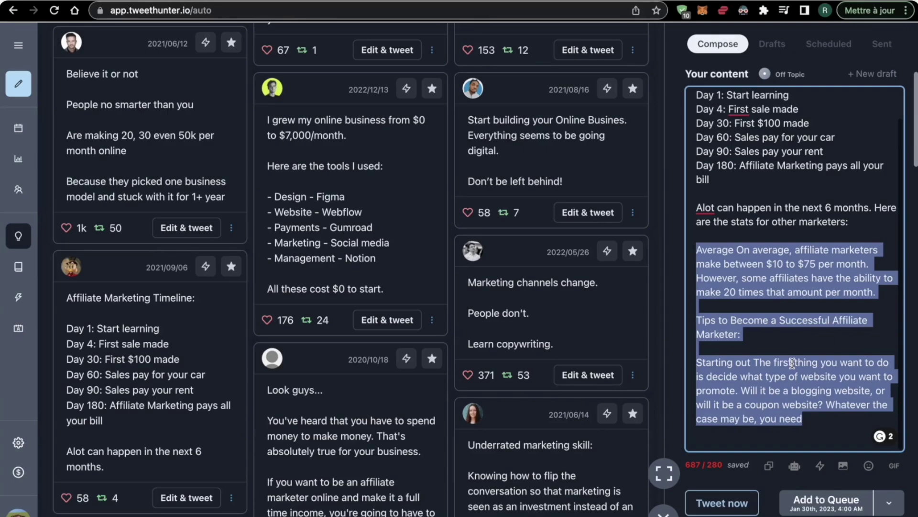
key(ctrl+a)
key(BackSpace)
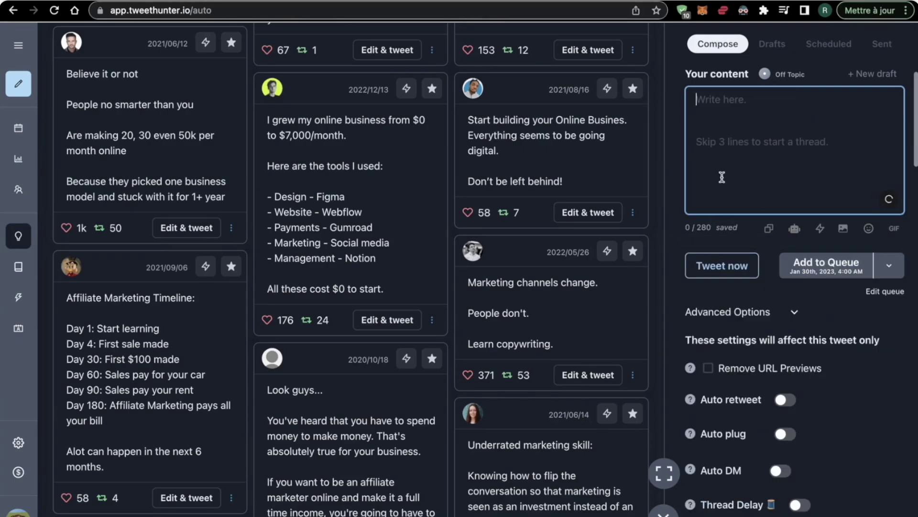
Open the tweet queue schedule, examine its weekly time slots and the follower activity chart, and close it
scroll(837, 230, down, 1)
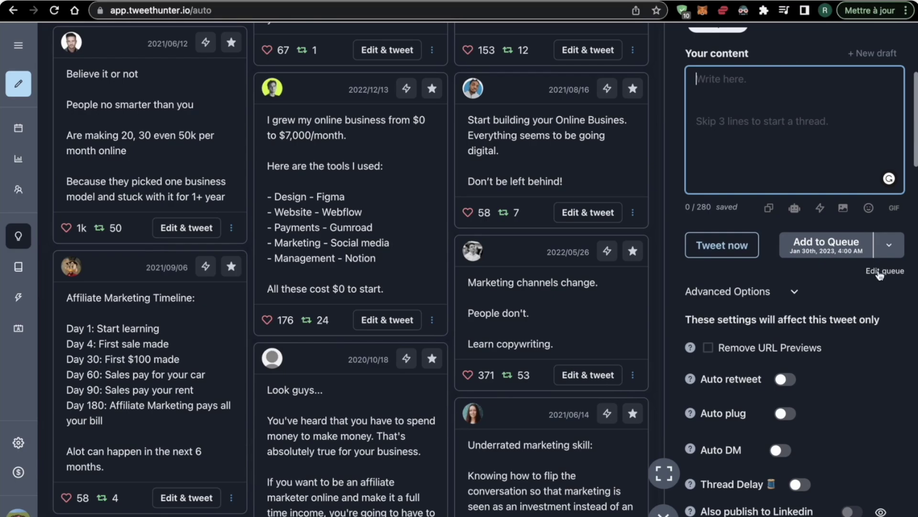
click(879, 274)
click(880, 275)
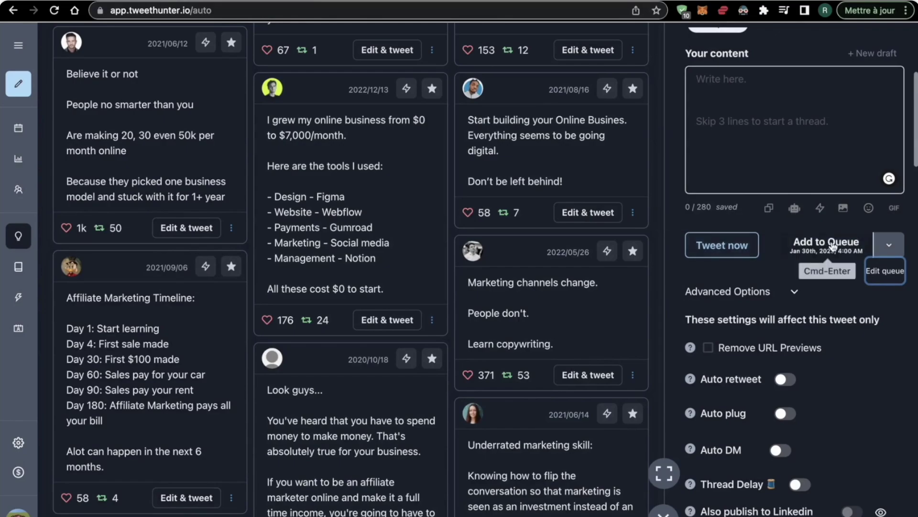
click(883, 271)
scroll(420, 355, down, 4)
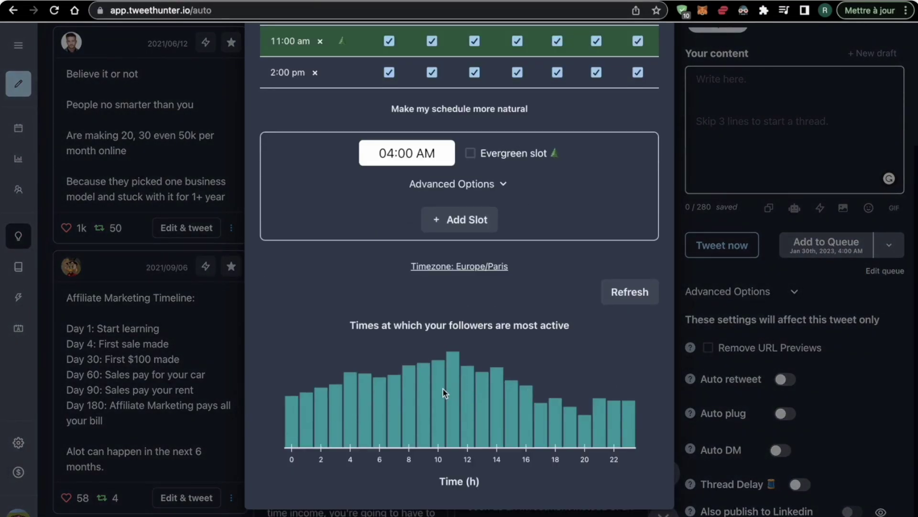
scroll(478, 396, up, 1)
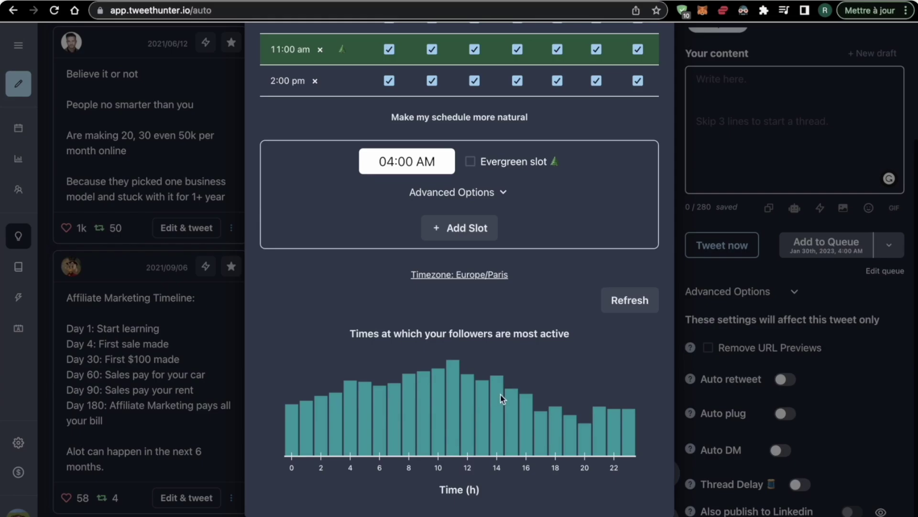
scroll(581, 405, up, 3)
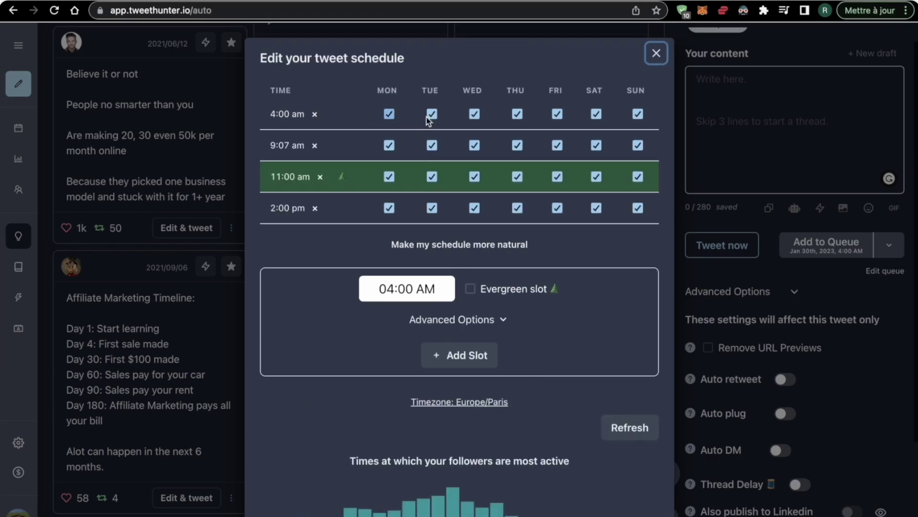
mouse_move(453, 248)
scroll(359, 257, down, 3)
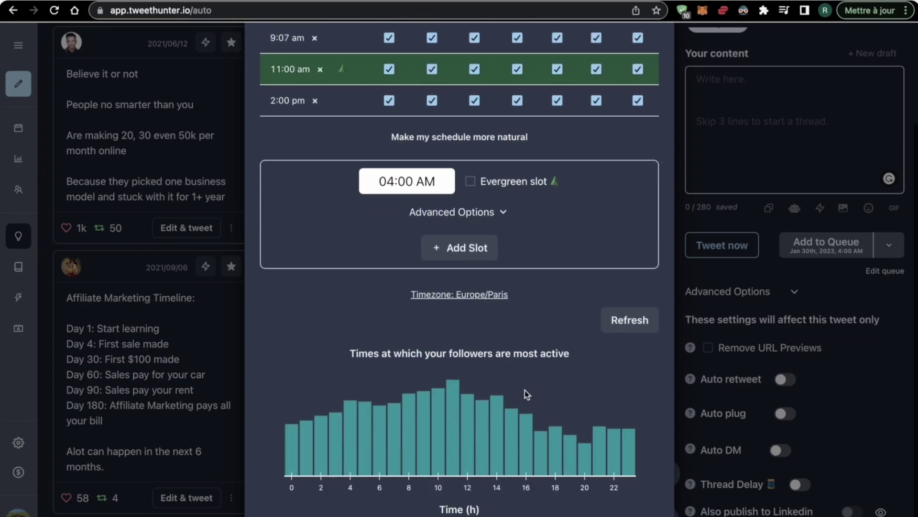
scroll(526, 297, up, 2)
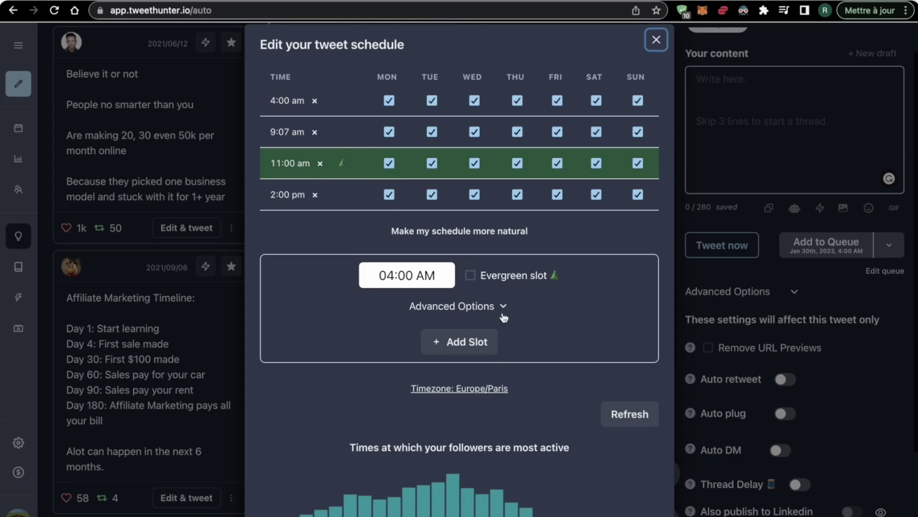
scroll(521, 349, down, 3)
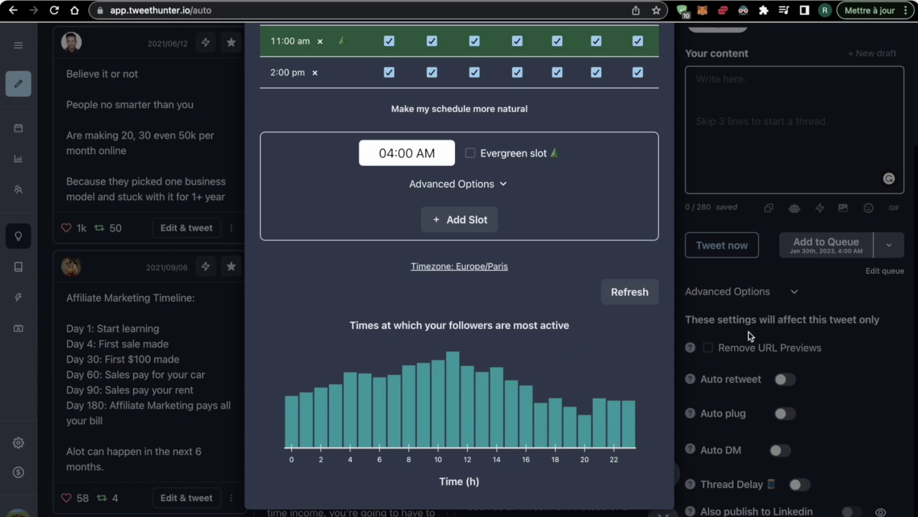
click(892, 287)
Enable Remove URL Previews for this tweet and disable it again
scroll(793, 299, down, 3)
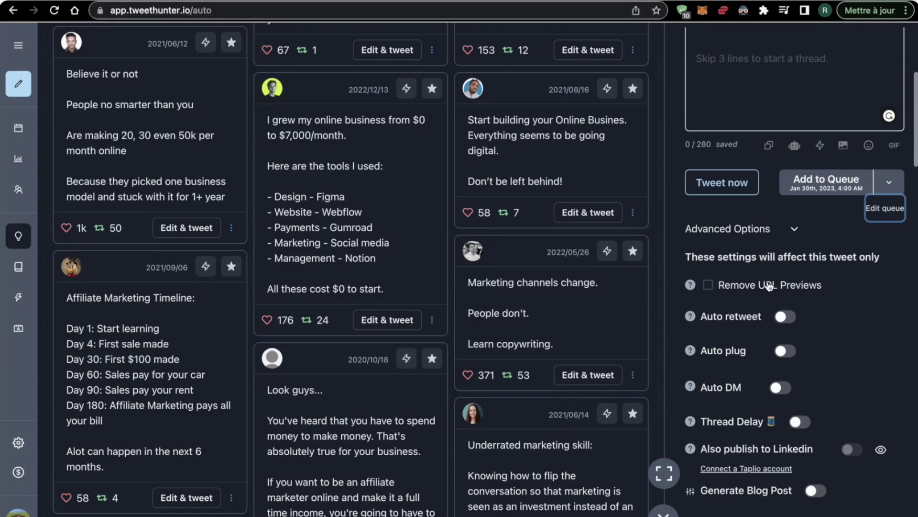
scroll(768, 286, down, 1)
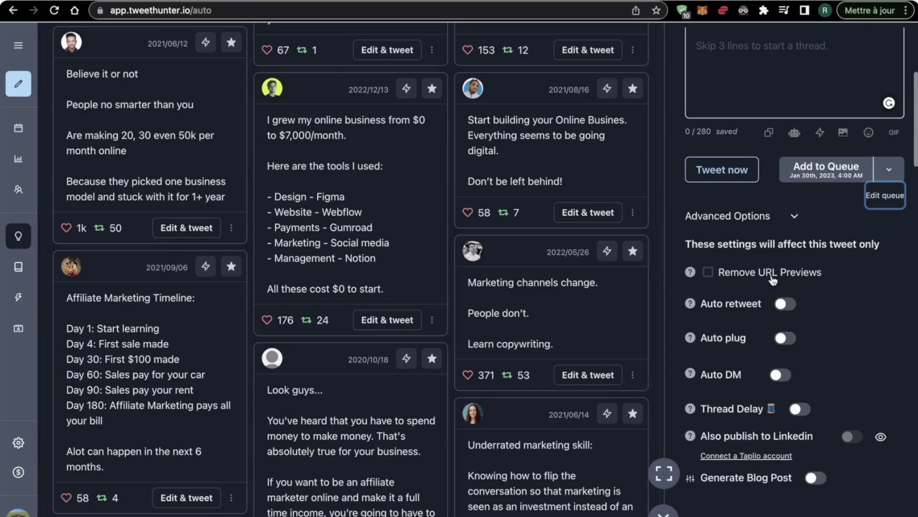
click(771, 277)
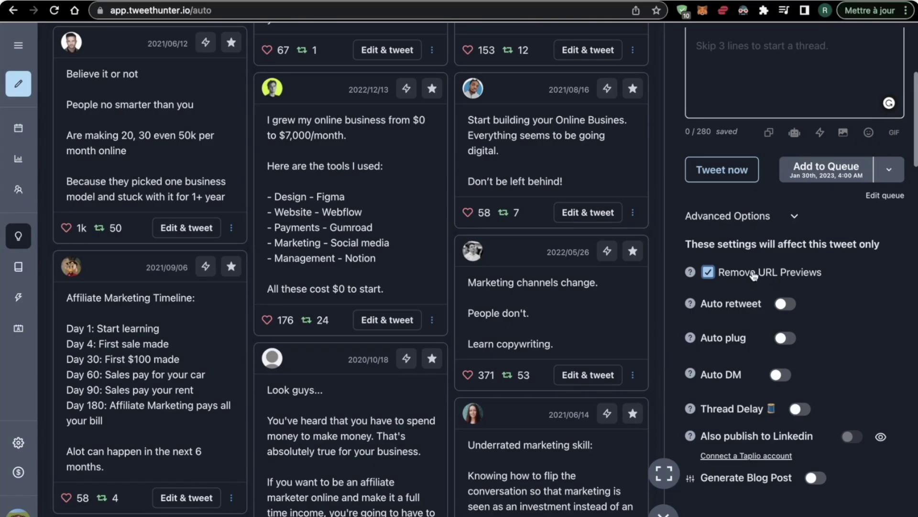
click(754, 276)
Enable auto retweet for this tweet and check its interval and number-of-times choices without changing them
scroll(770, 306, down, 1)
click(782, 287)
scroll(783, 287, down, 1)
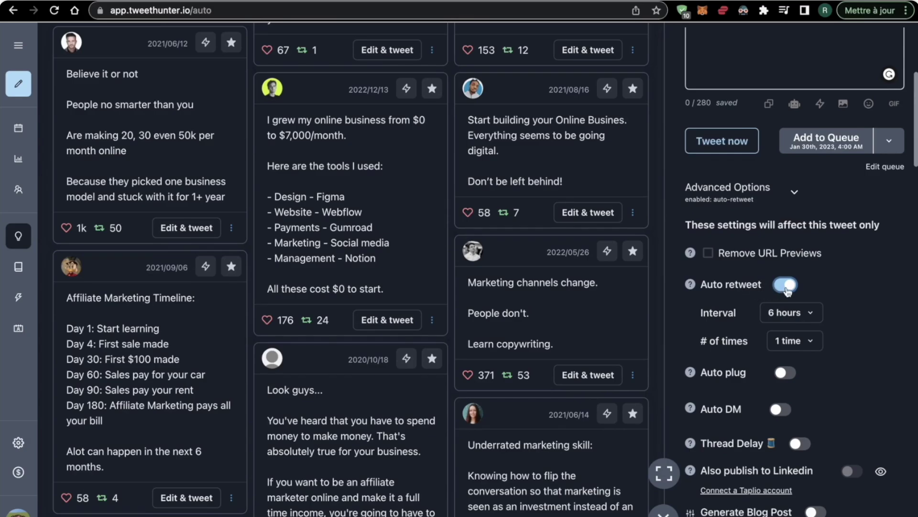
click(804, 319)
scroll(813, 383, down, 3)
scroll(815, 346, up, 1)
click(813, 361)
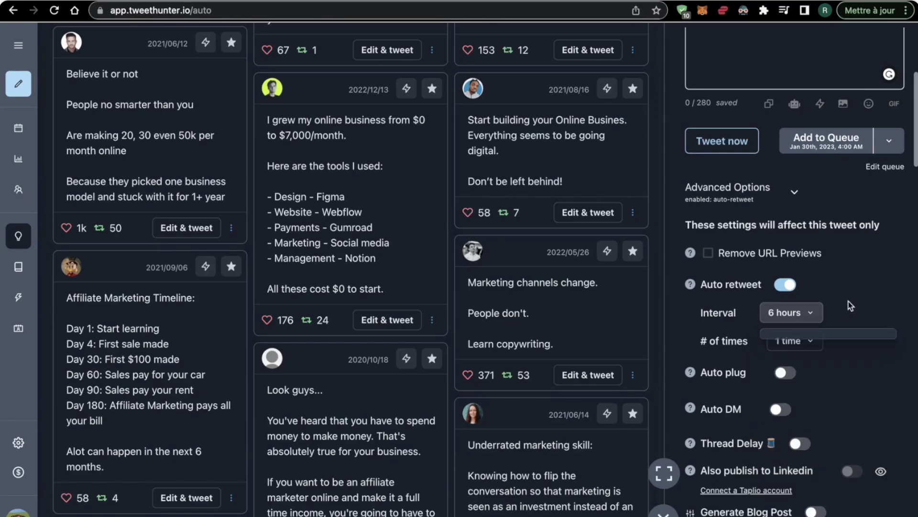
click(806, 341)
scroll(790, 382, down, 1)
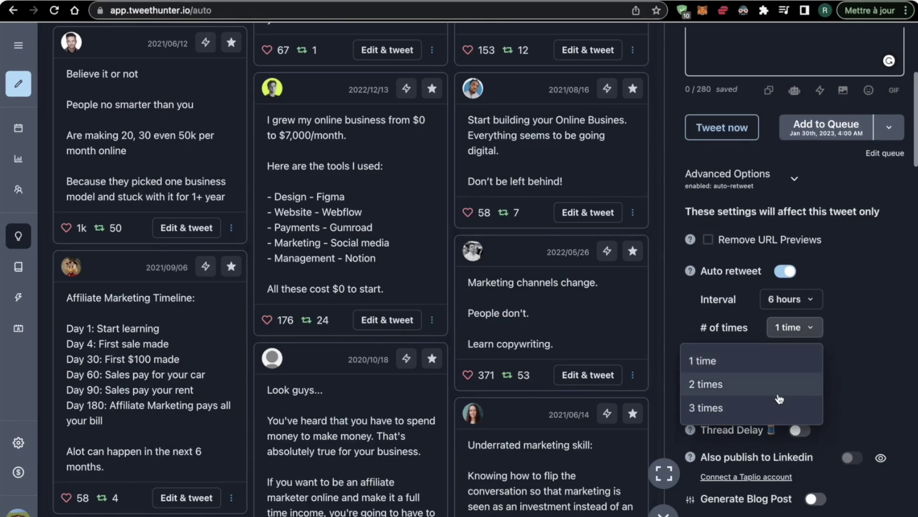
click(862, 308)
Review the available auto retweet intervals and repeat counts again, and turn auto retweet off
scroll(816, 195, up, 3)
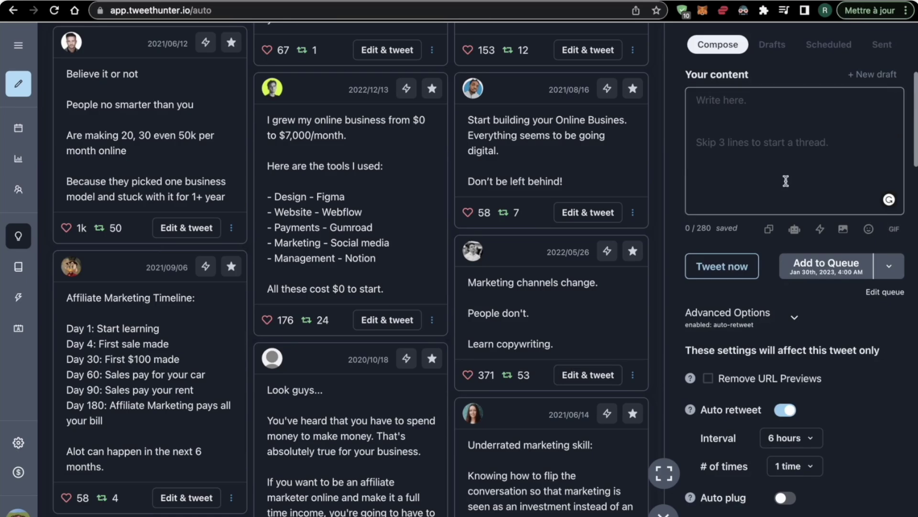
scroll(816, 217, down, 4)
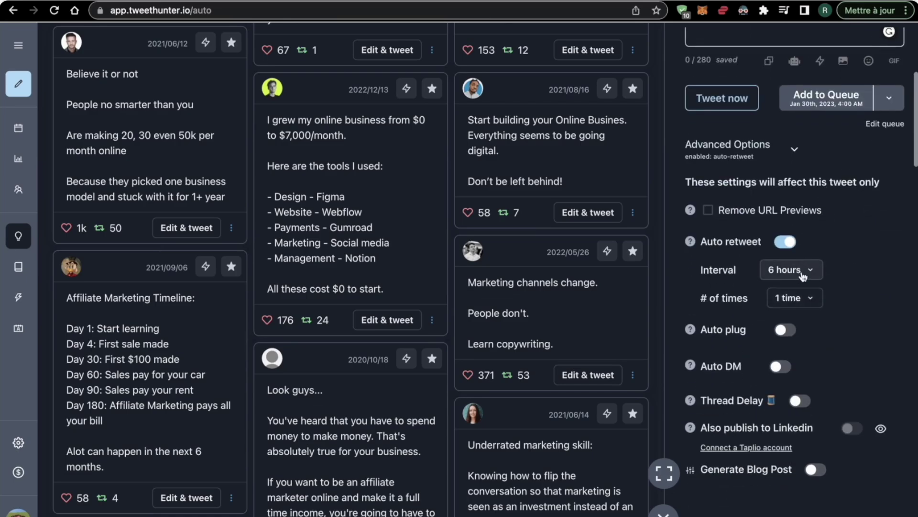
scroll(776, 191, up, 3)
scroll(786, 239, down, 2)
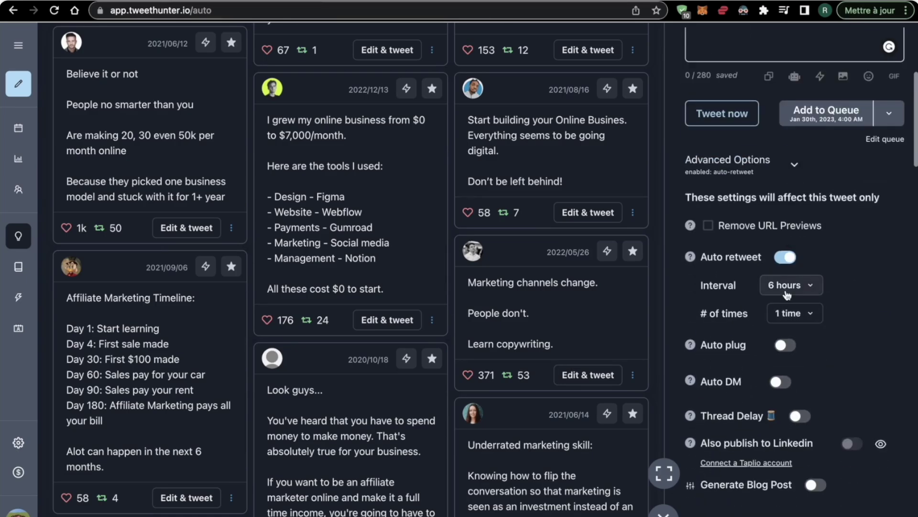
click(790, 285)
scroll(798, 406, down, 3)
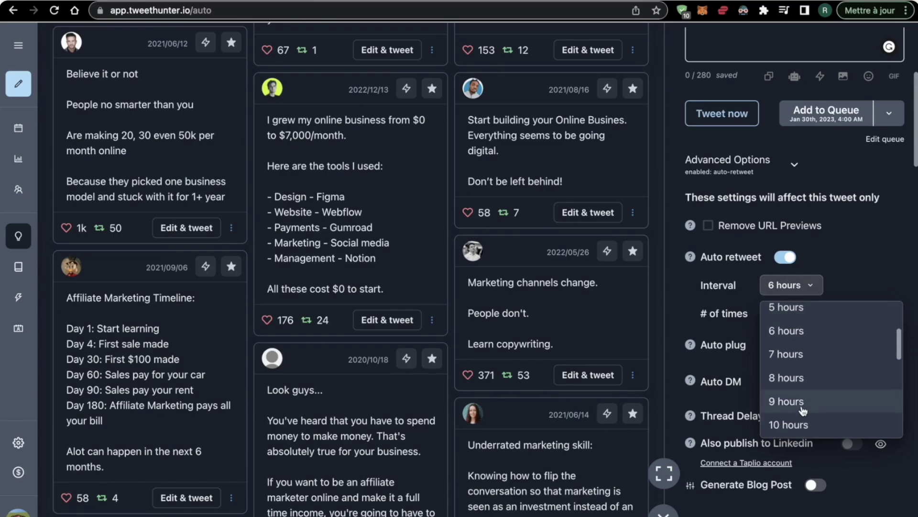
scroll(799, 405, down, 3)
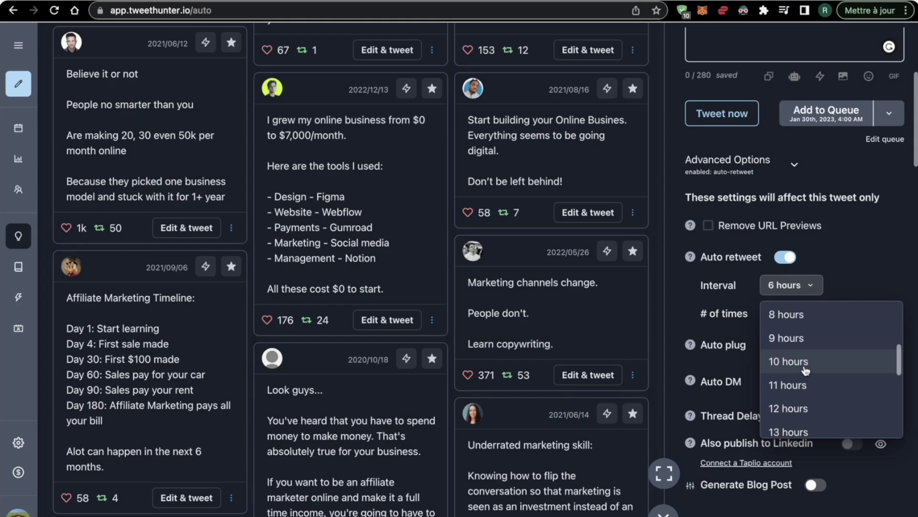
click(857, 262)
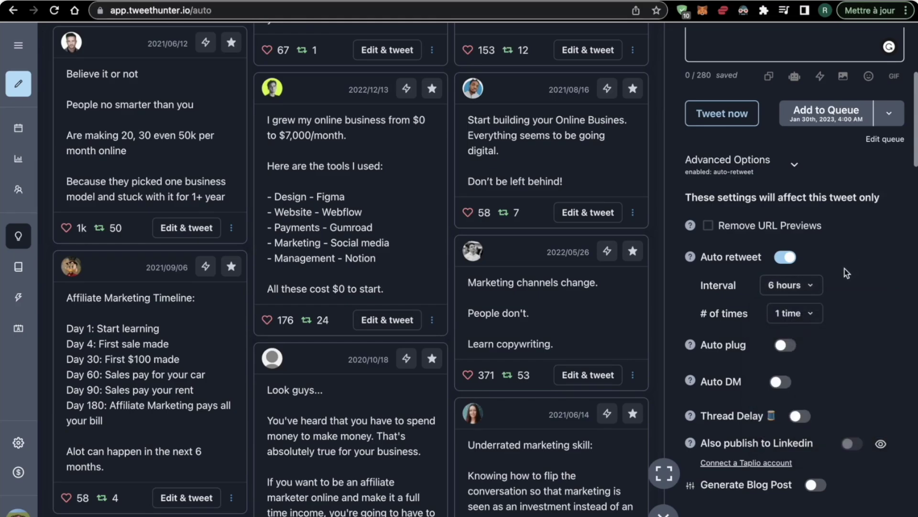
click(791, 285)
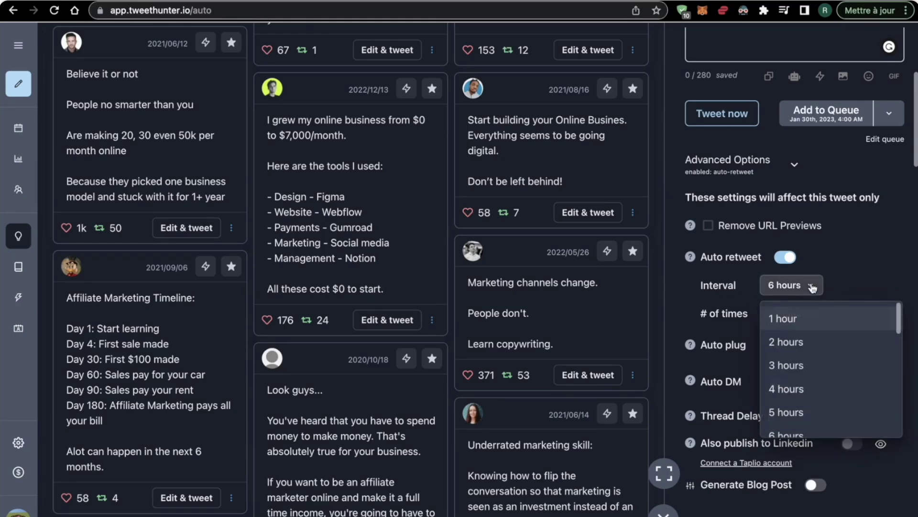
click(823, 287)
click(790, 316)
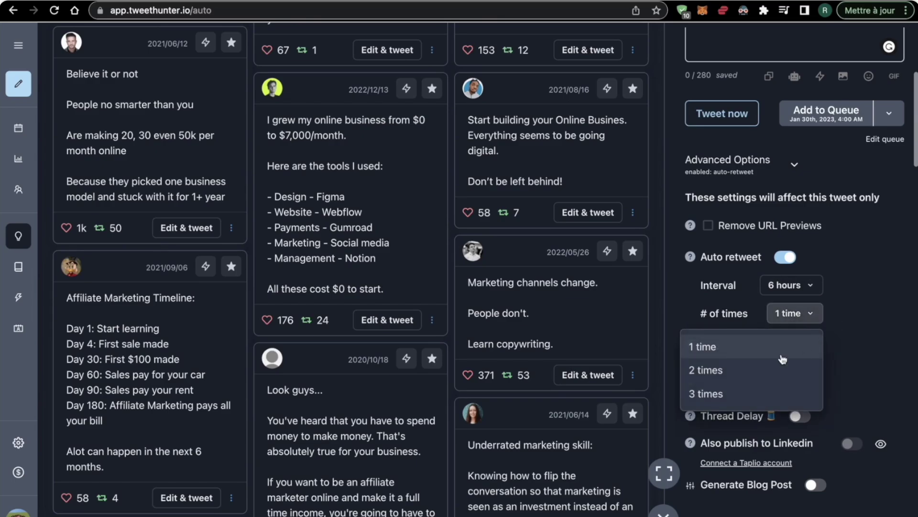
click(851, 306)
scroll(823, 297, down, 2)
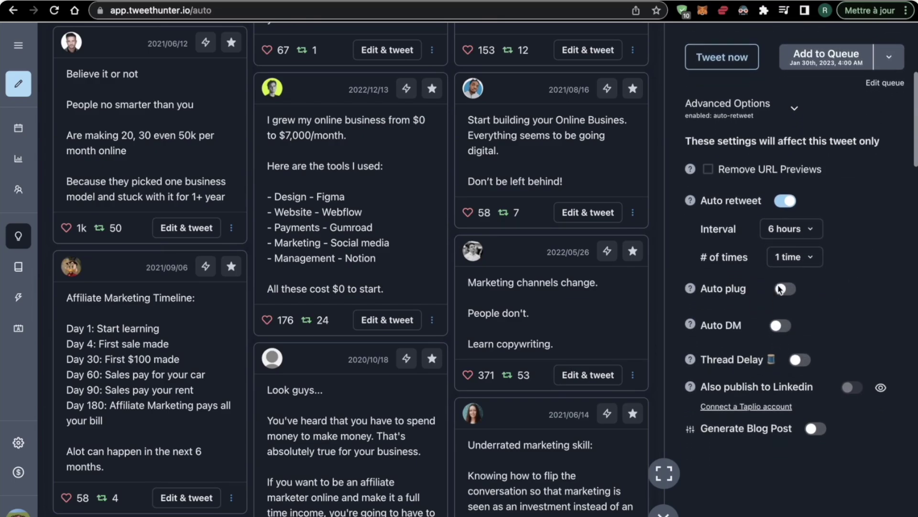
click(787, 202)
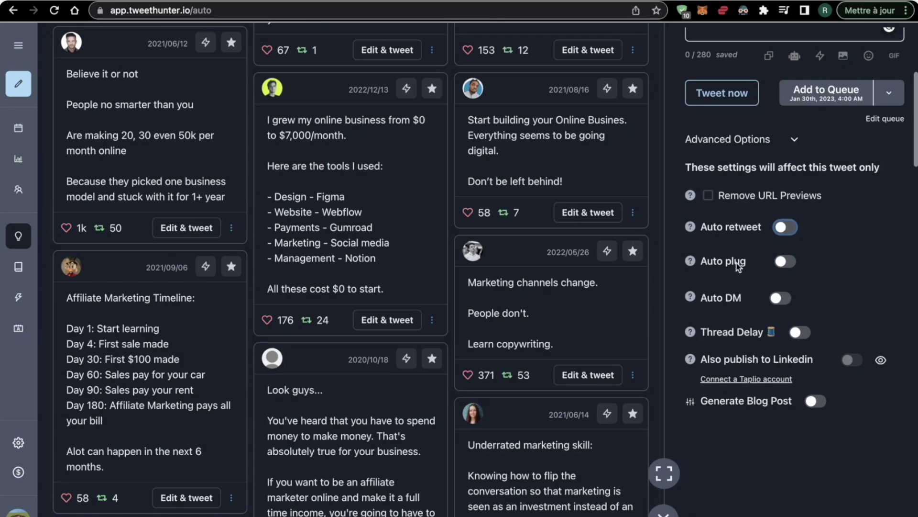
Enable auto plug for this tweet, keep the 20 likes threshold, and place the cursor in the plug message
click(787, 261)
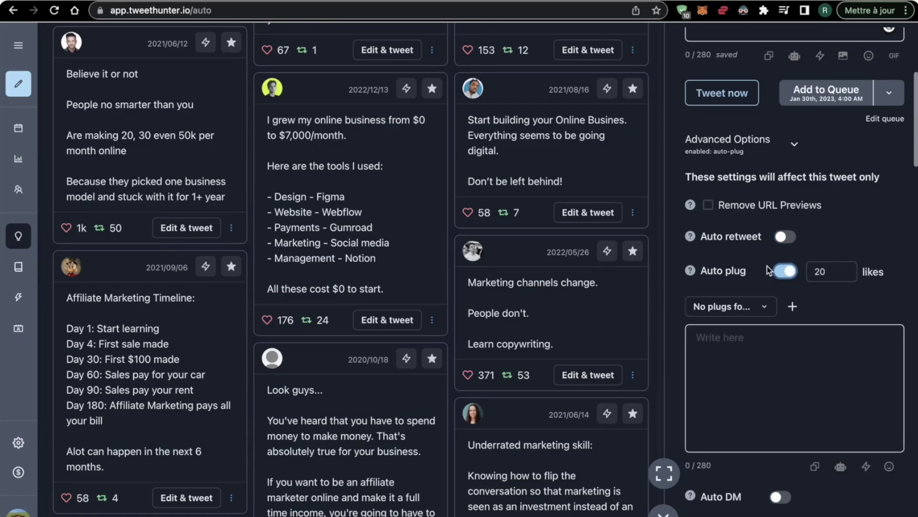
click(834, 272)
drag(834, 271, 813, 271)
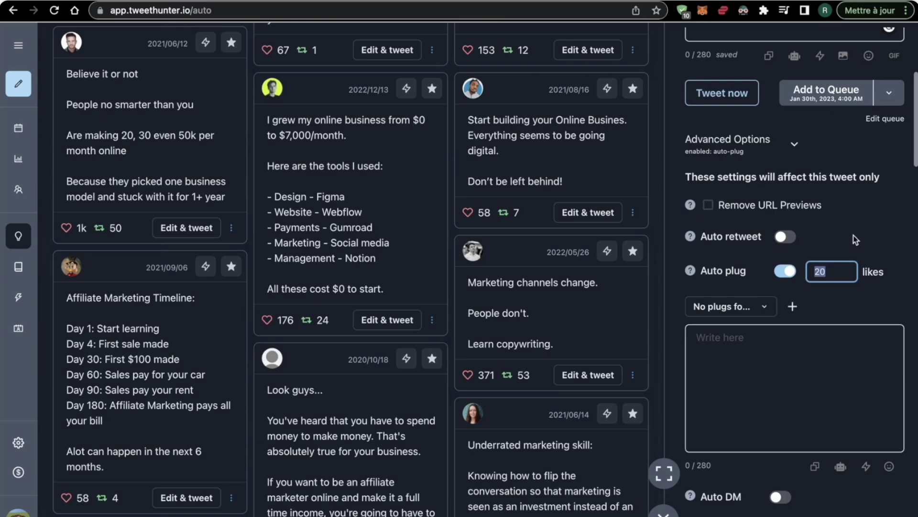
click(768, 353)
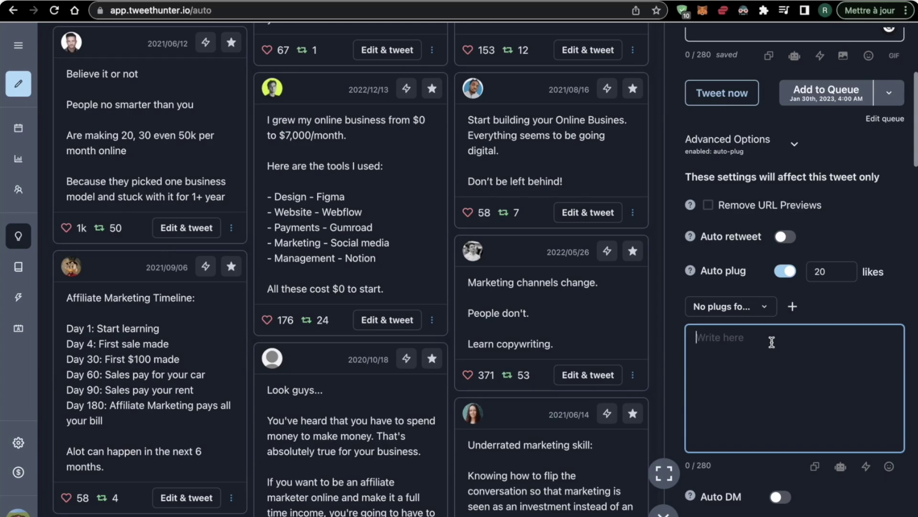
Try different like thresholds for auto plug and leave the threshold at 0 likes
click(833, 272)
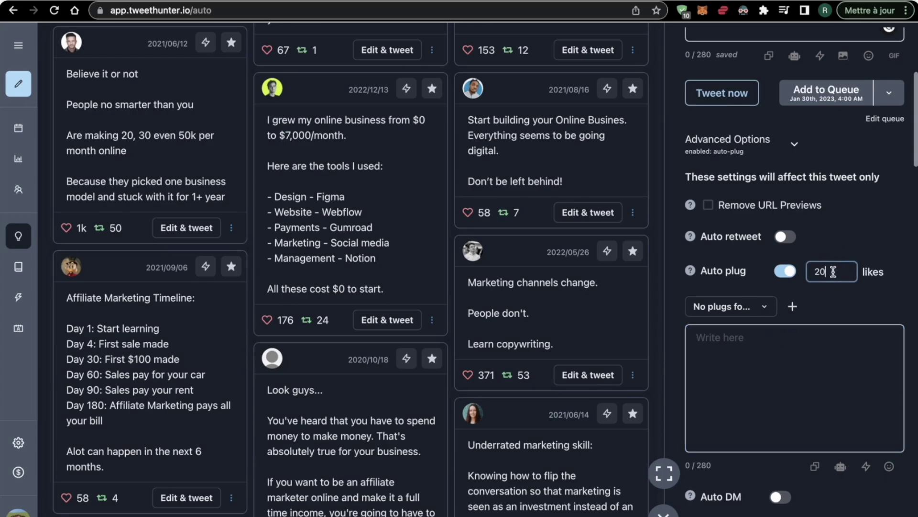
key(BackSpace)
key(BackSpace)
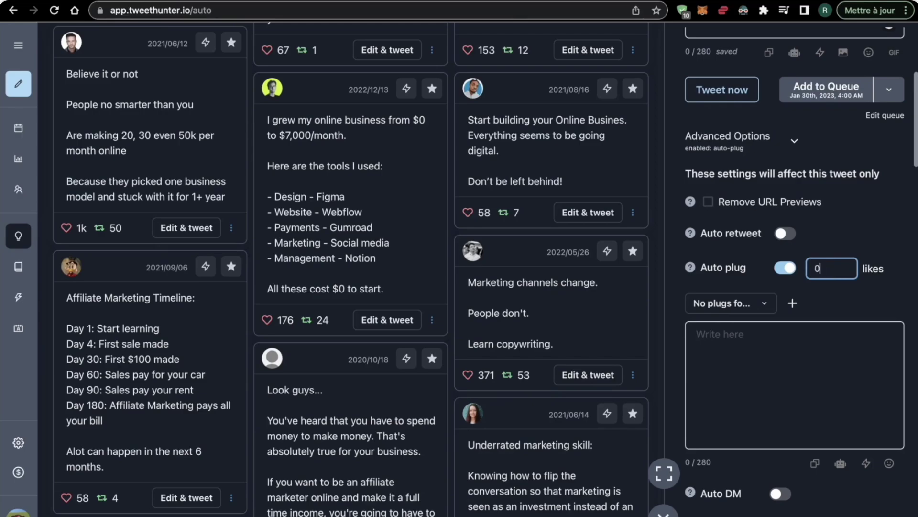
text(0000)
key(BackSpace)
text(1)
double_click(832, 270)
key(BackSpace)
Check the plug message field and the list of saved plugs, and turn auto plug off for this tweet
scroll(821, 307, down, 3)
click(774, 314)
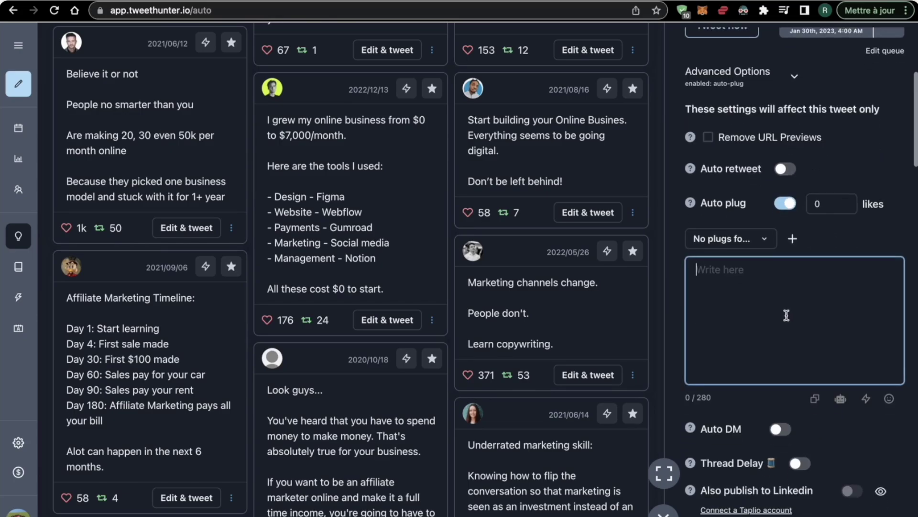
click(766, 241)
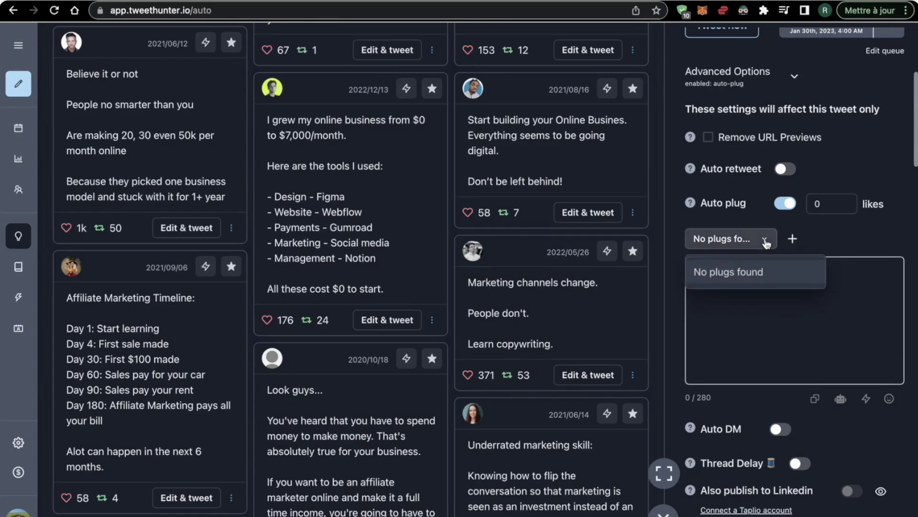
click(766, 239)
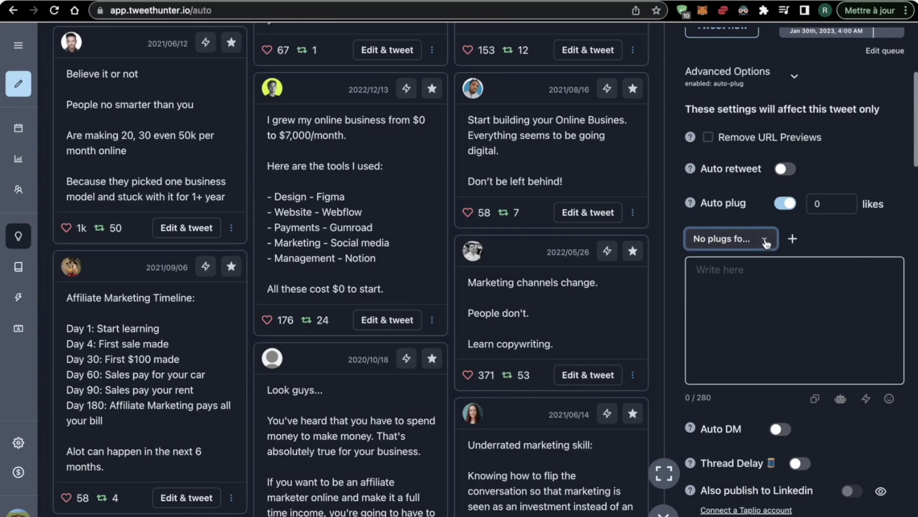
click(785, 204)
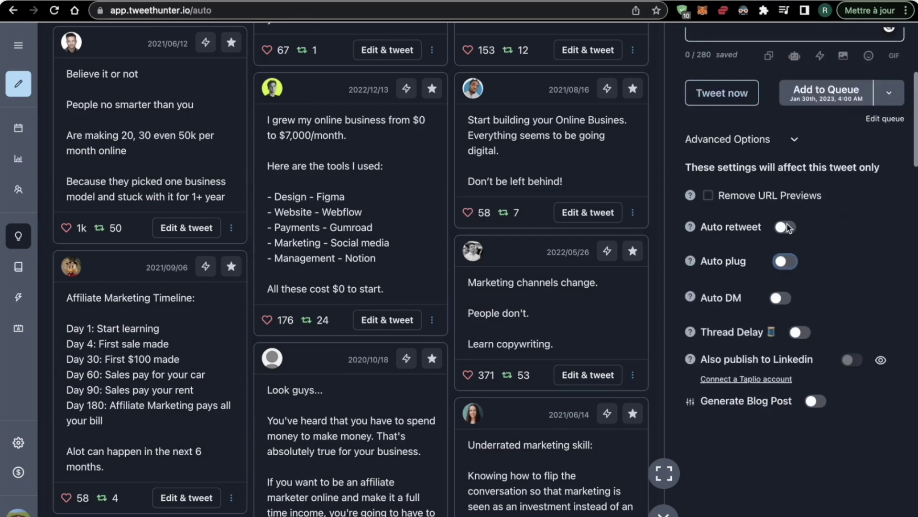
Enable Auto DM for this tweet and review its conditions and DM content settings
click(781, 301)
scroll(813, 310, down, 2)
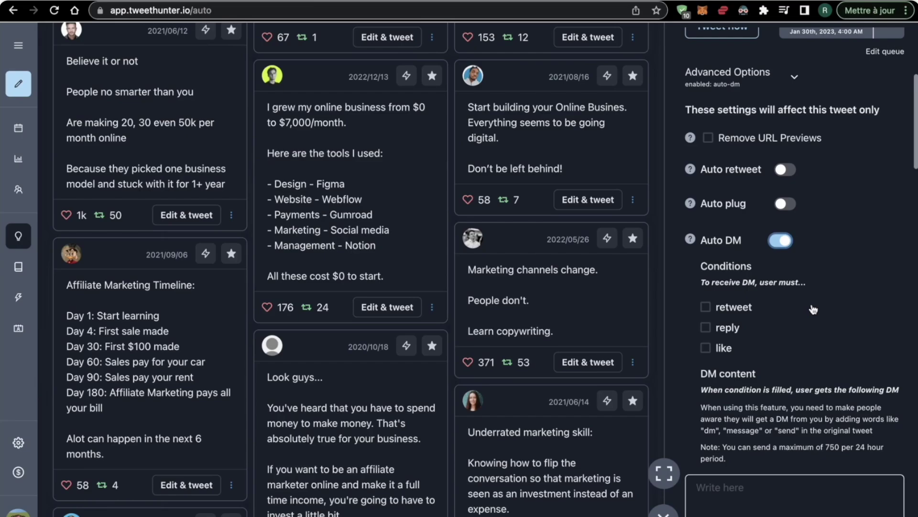
scroll(814, 309, down, 2)
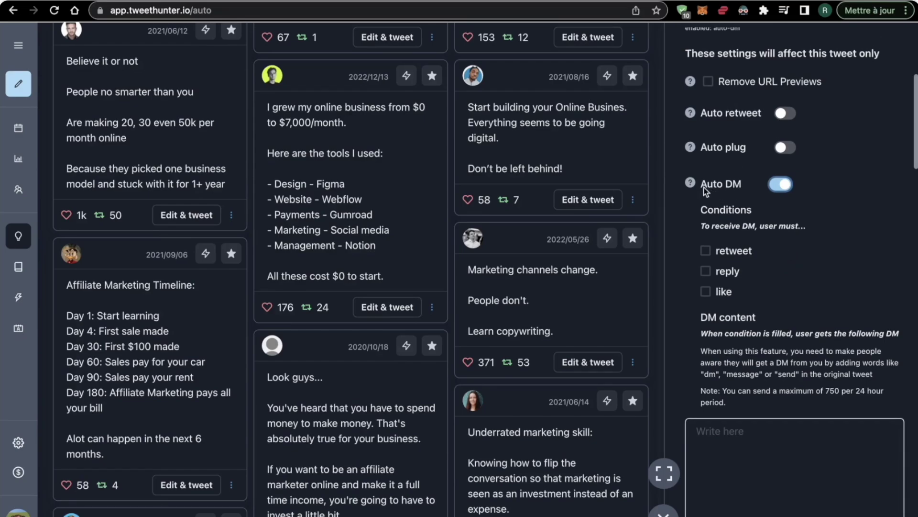
scroll(737, 202, down, 1)
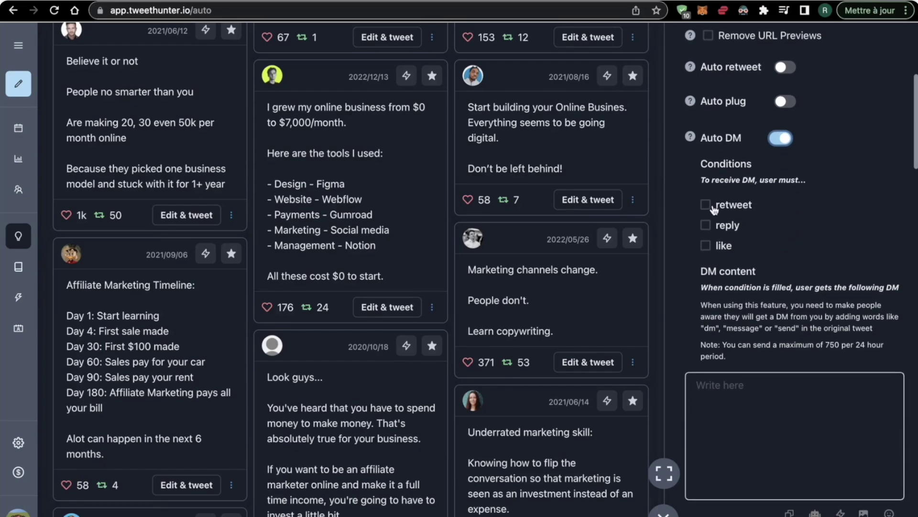
Try out the retweet, reply and like conditions for Auto DM and leave all three unselected
click(713, 247)
click(712, 248)
click(707, 205)
click(706, 224)
click(706, 245)
click(719, 245)
click(722, 226)
click(733, 206)
Enter "Félici" as sample text in the Auto DM message and delete it again
click(755, 452)
scroll(755, 450, down, 2)
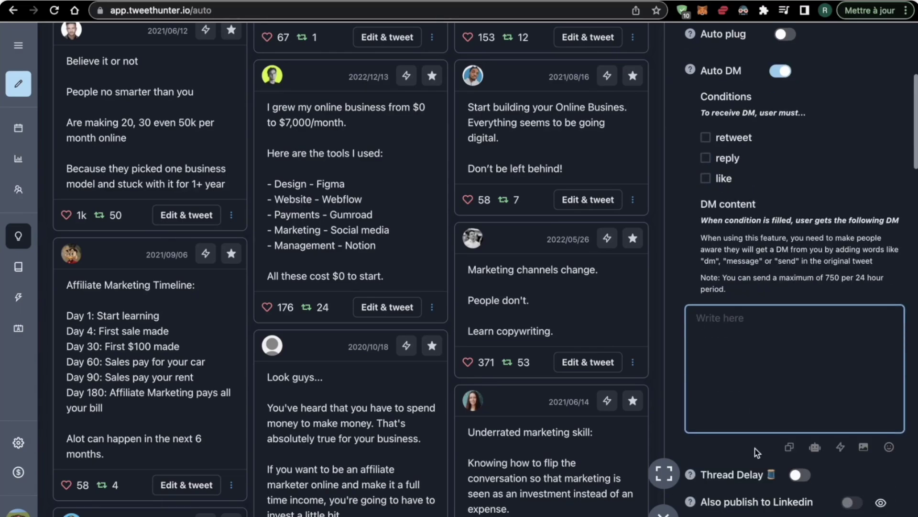
text(Félici)
key(BackSpace)
key(BackSpace)
key(BackSpace)
key(BackSpace)
key(BackSpace)
key(BackSpace)
Read the DM content guidance on announcing the DM in the tweet and the note on the daily sending limit
scroll(815, 435, down, 2)
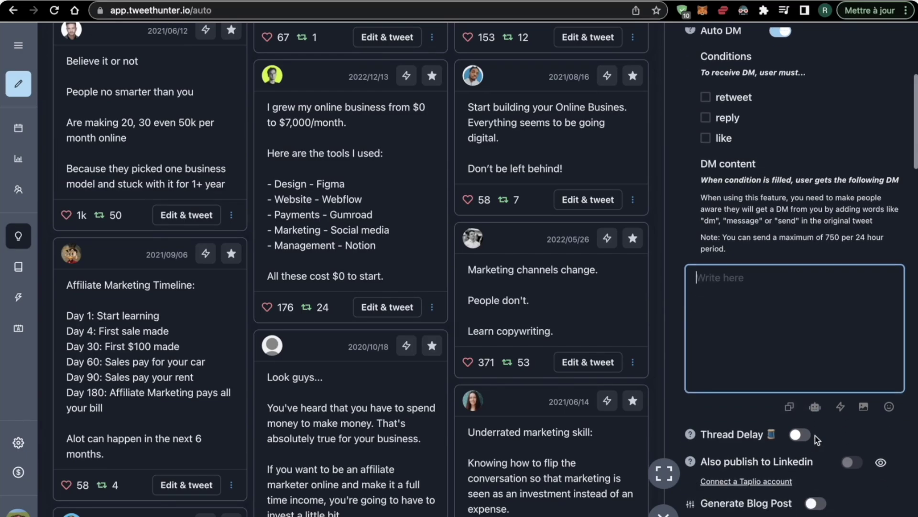
triple_click(800, 222)
click(828, 222)
scroll(826, 224, up, 1)
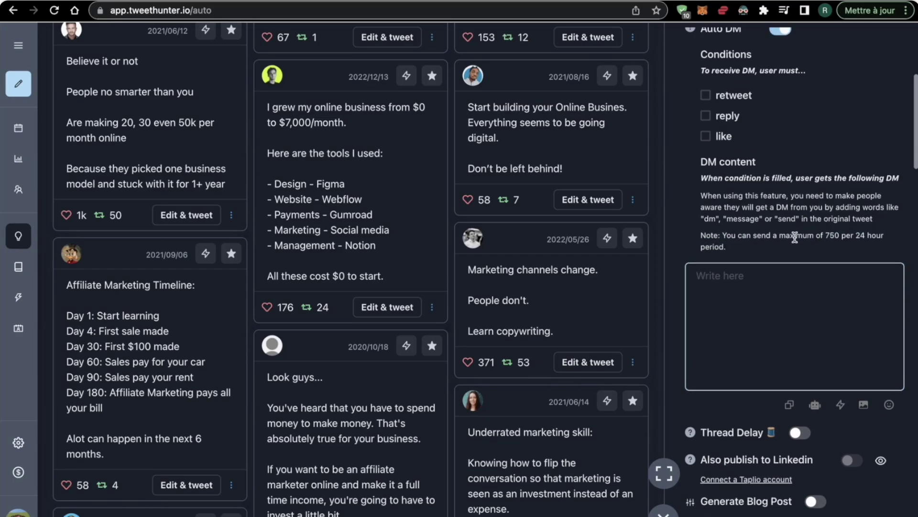
triple_click(795, 237)
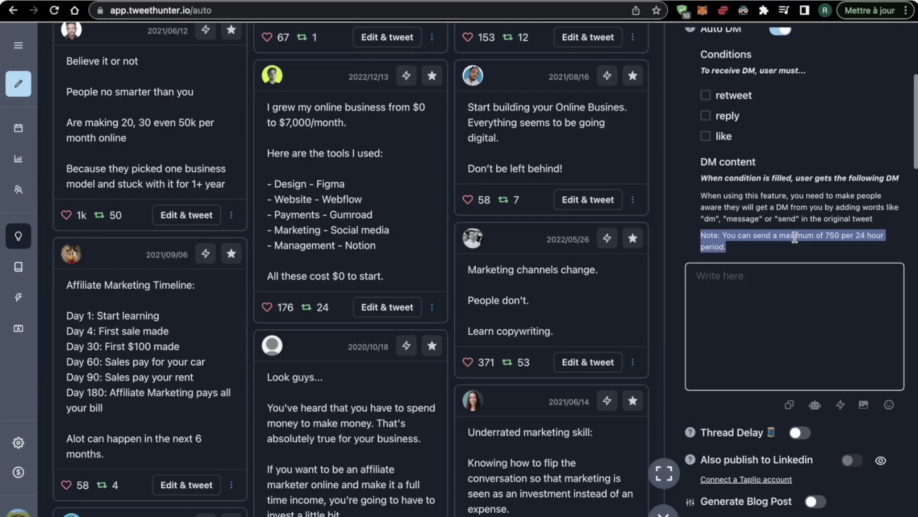
click(795, 237)
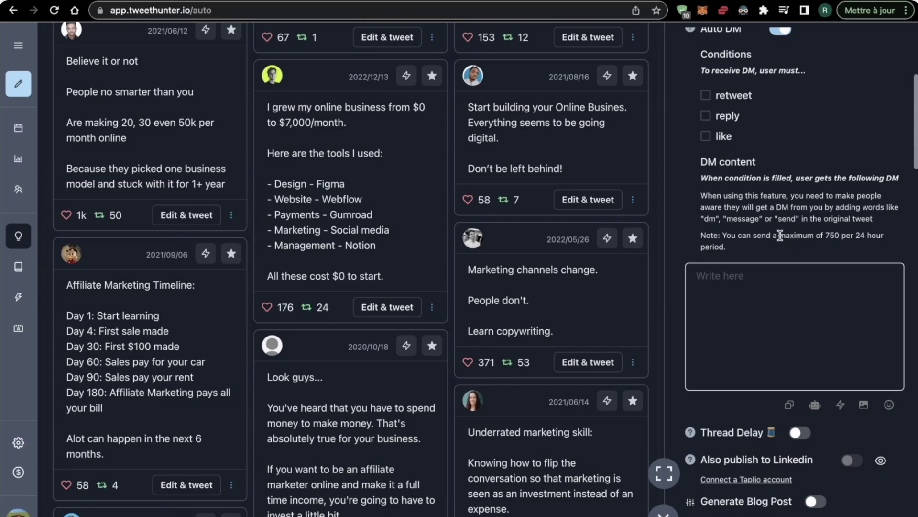
drag(780, 235, 783, 245)
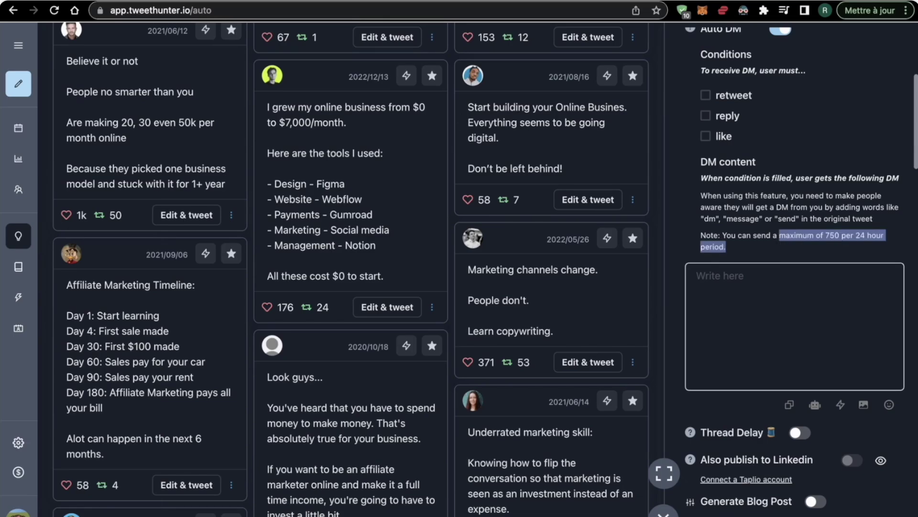
click(787, 235)
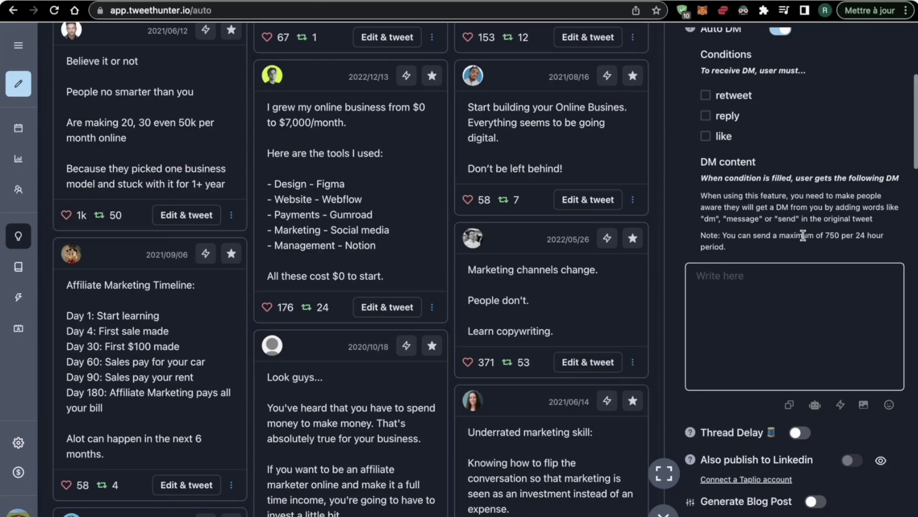
drag(750, 236, 822, 248)
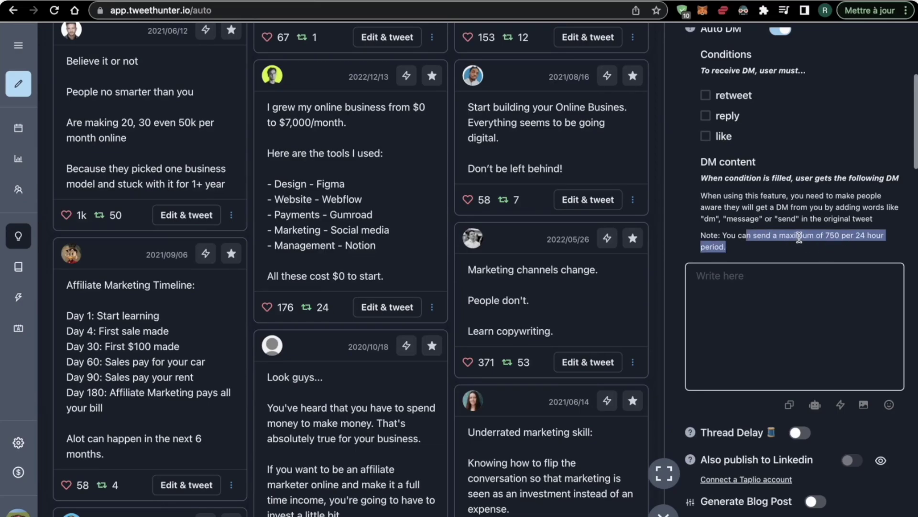
click(797, 239)
Turn Auto DM off for this tweet
scroll(798, 237, down, 3)
scroll(785, 182, up, 4)
click(781, 86)
scroll(764, 335, down, 1)
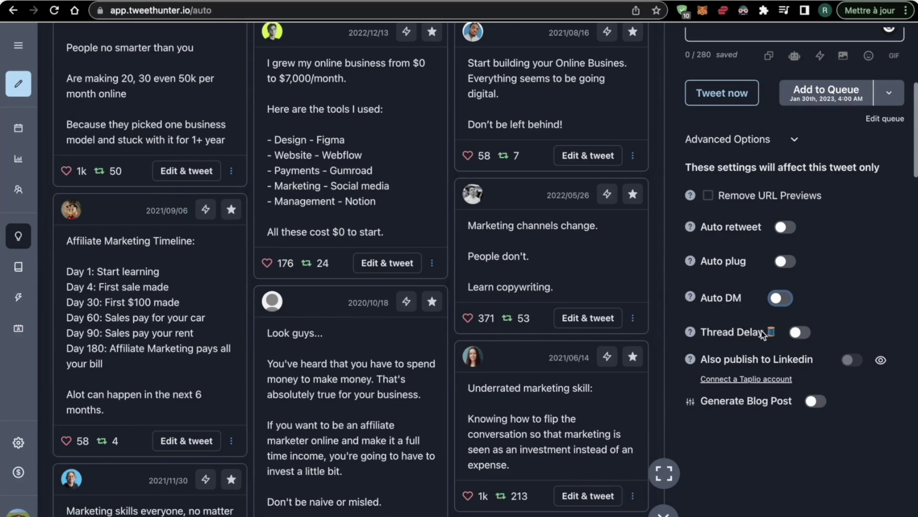
Enable Thread Delay for this tweet and set the delay to 1 minute
click(799, 332)
scroll(803, 331, down, 1)
click(786, 334)
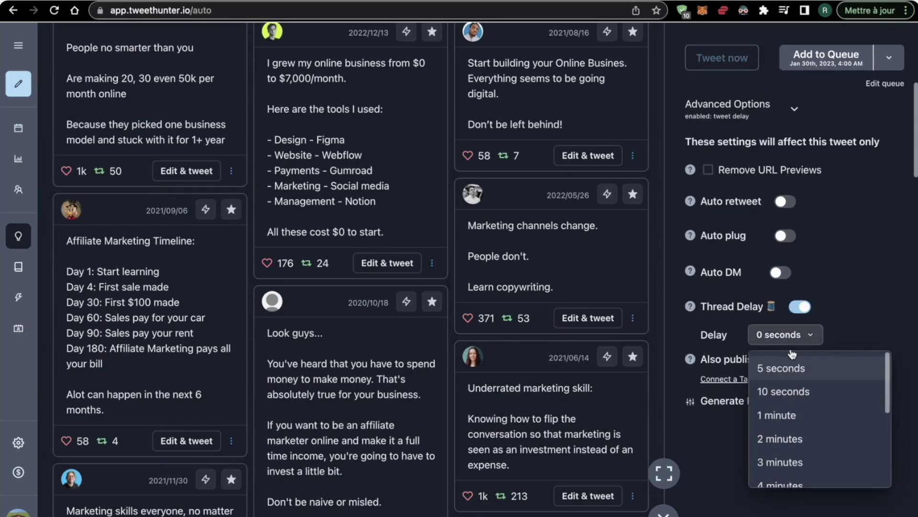
click(799, 416)
scroll(854, 370, down, 1)
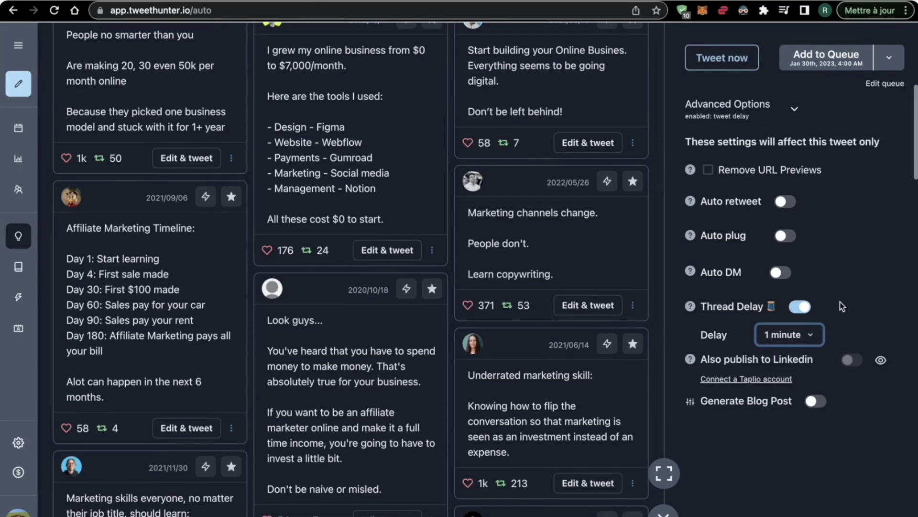
Draft a thread whose first two tweets read "Thread 1" and "Thread 2", separated by blank lines
scroll(776, 316, up, 5)
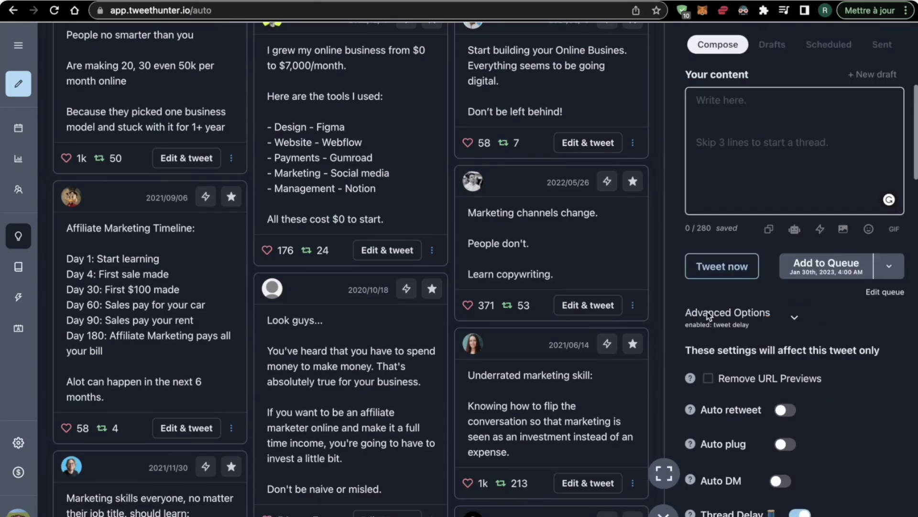
click(765, 92)
text(Thread 1)
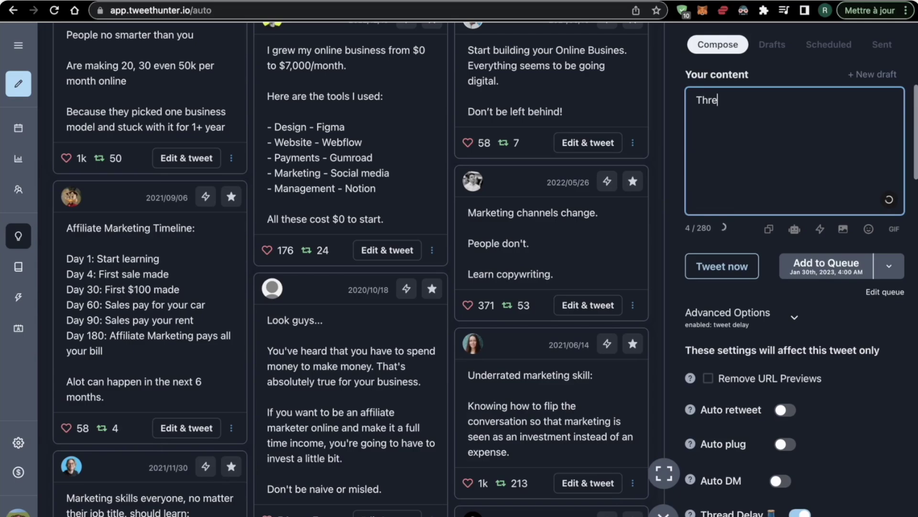
key(Return)
key(Return)
key(Return)
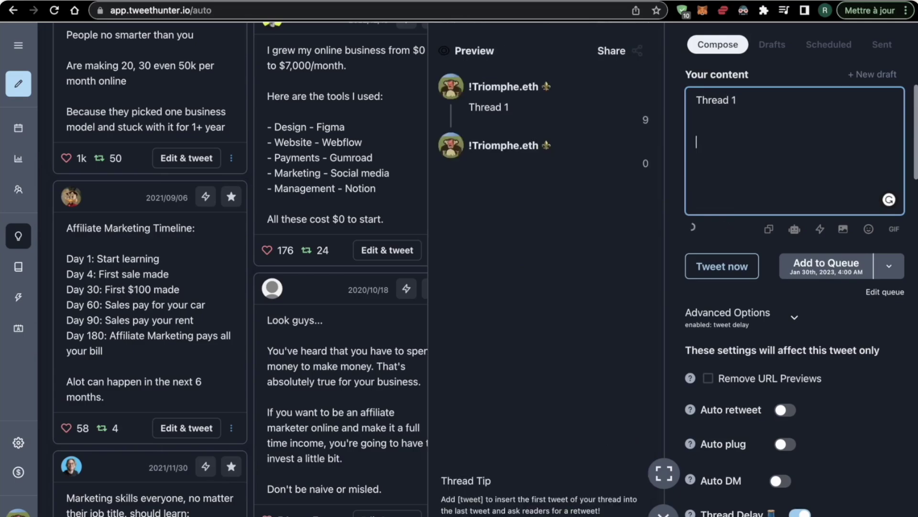
text(Thread 2)
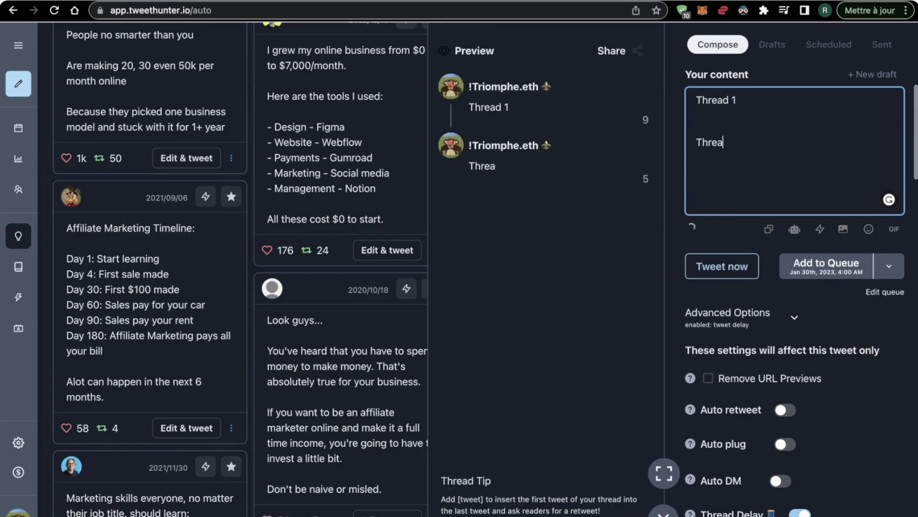
Extend the thread with three more tweets reading "3", "4" and "5", each separated by blank lines
key(Return)
key(Return)
key(Return)
text(2)
key(BackSpace)
text(3)
key(Return)
key(Return)
key(Return)
text(4)
key(Return)
key(Return)
key(Return)
text(5)
key(Return)
key(Return)
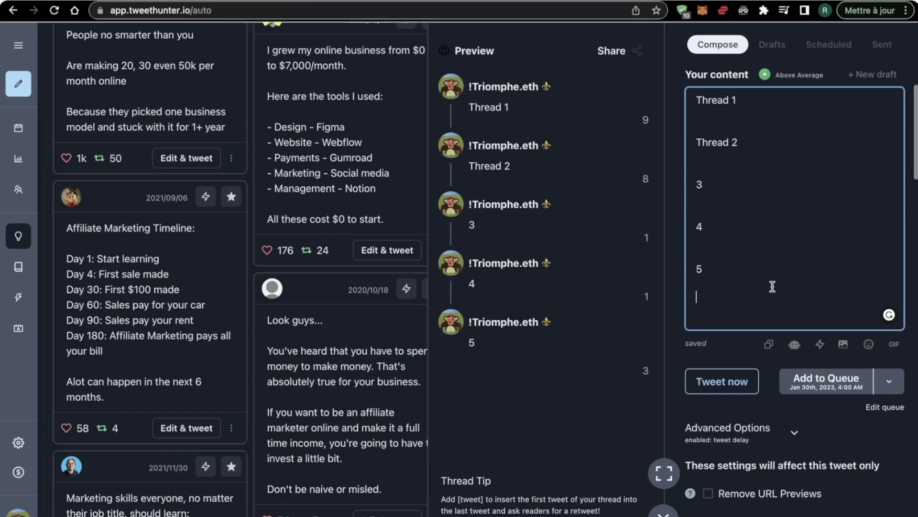
Check the drafted thread against its delay setting and set the thread delay to 5 minutes
scroll(772, 286, down, 7)
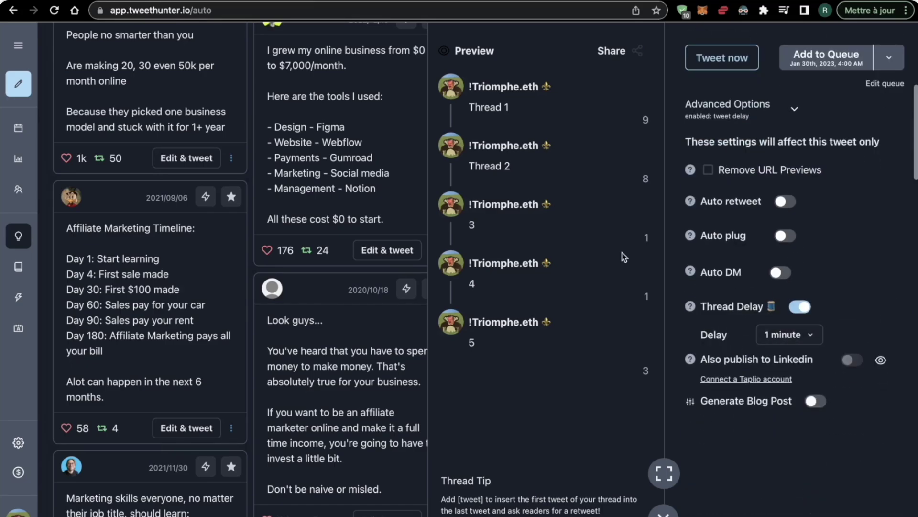
scroll(623, 254, up, 7)
scroll(733, 225, down, 3)
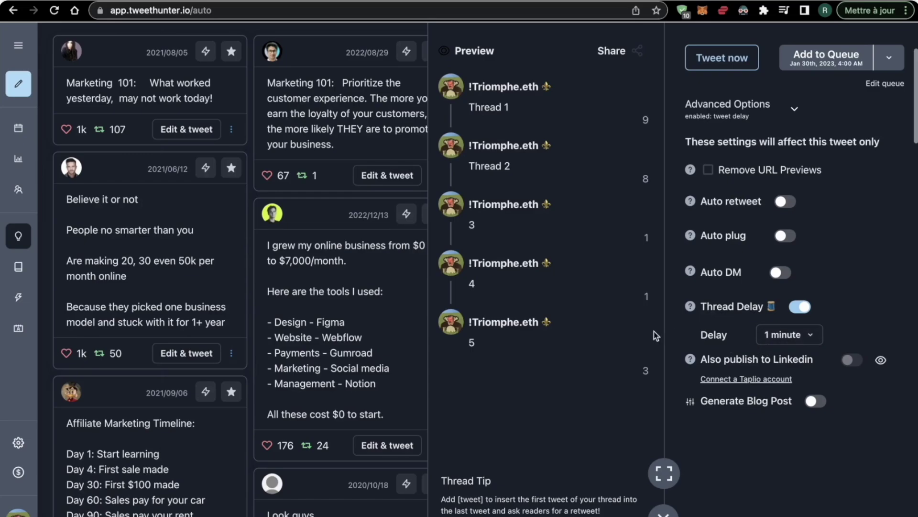
scroll(596, 334, down, 1)
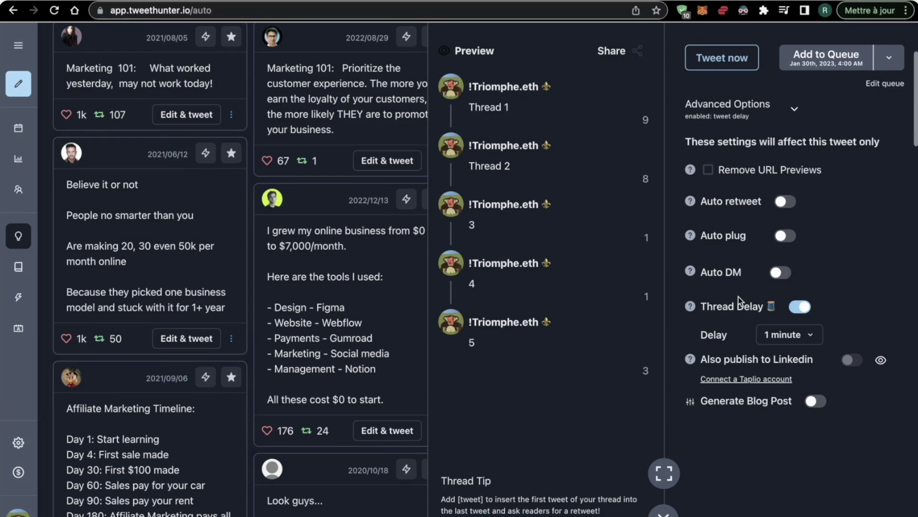
click(788, 334)
scroll(841, 474, down, 3)
click(796, 412)
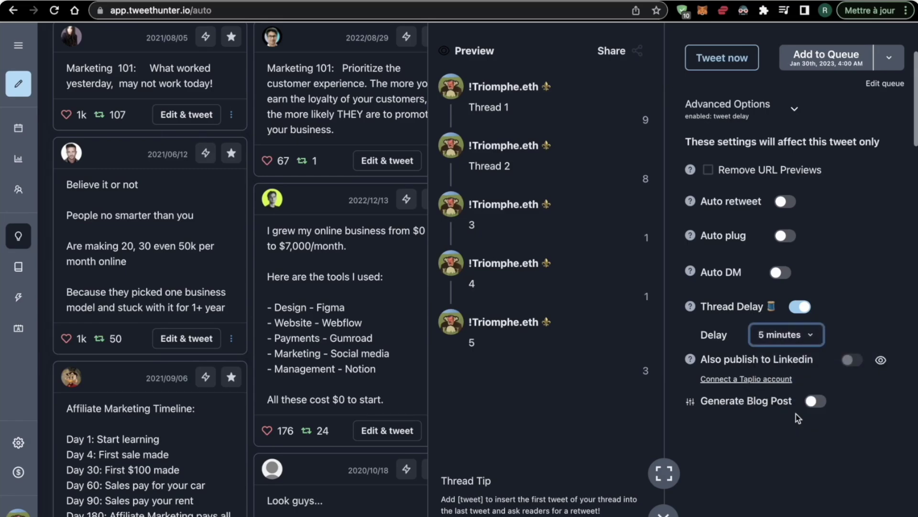
click(846, 293)
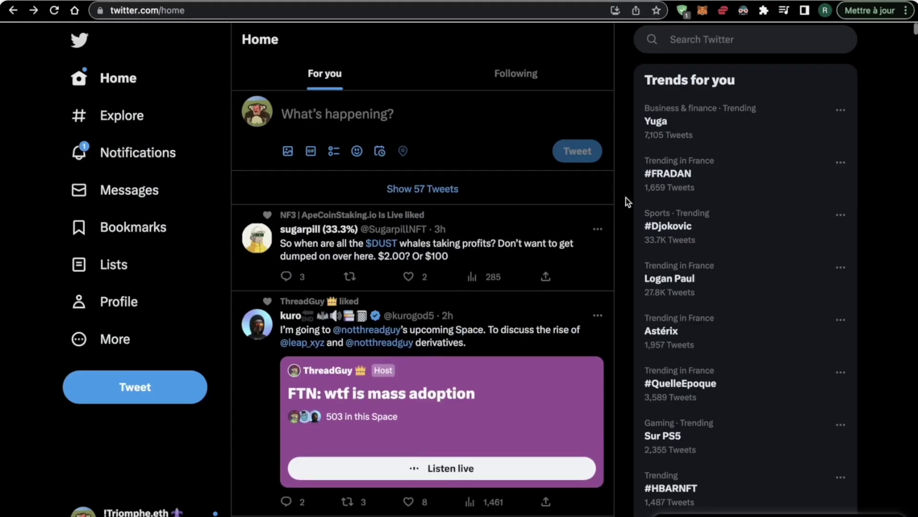
Switch to the Twitter home page and browse the For you feed
scroll(626, 197, down, 8)
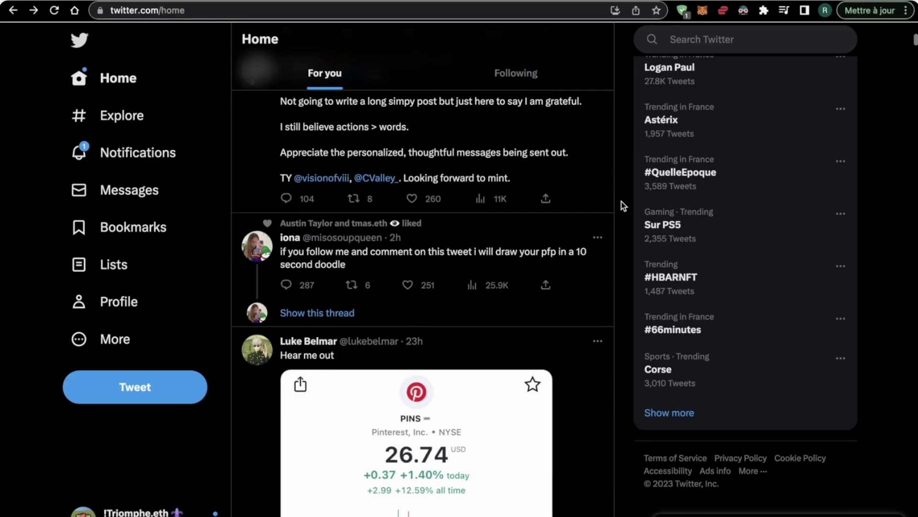
scroll(622, 202, down, 15)
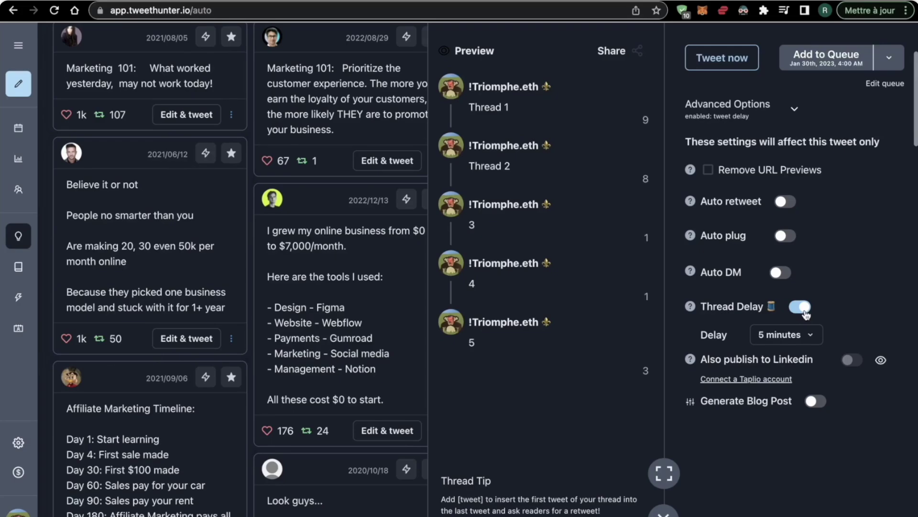
Back in Tweet Hunter, turn Thread Delay off and delete the drafted thread text down to the word "Thread"
click(805, 310)
scroll(726, 181, up, 5)
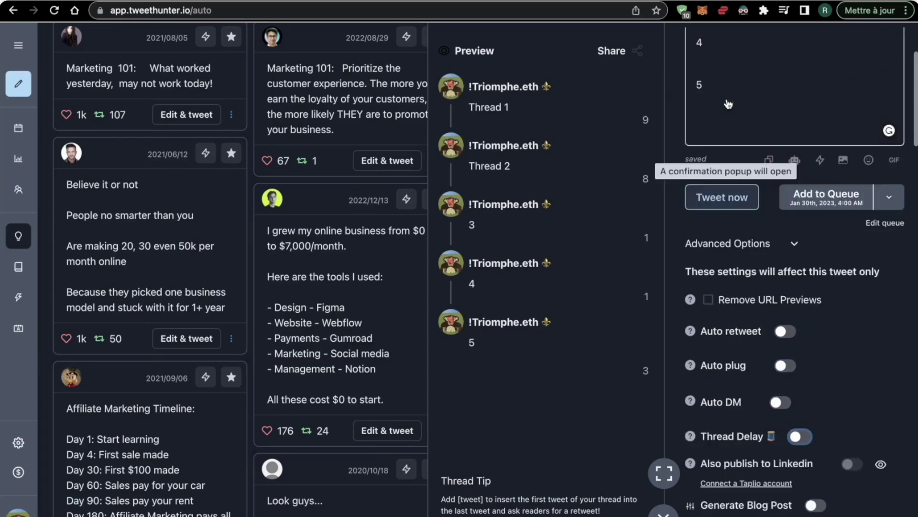
drag(717, 282, 717, 112)
key(BackSpace)
key(BackSpace)
key(BackSpace)
key(BackSpace)
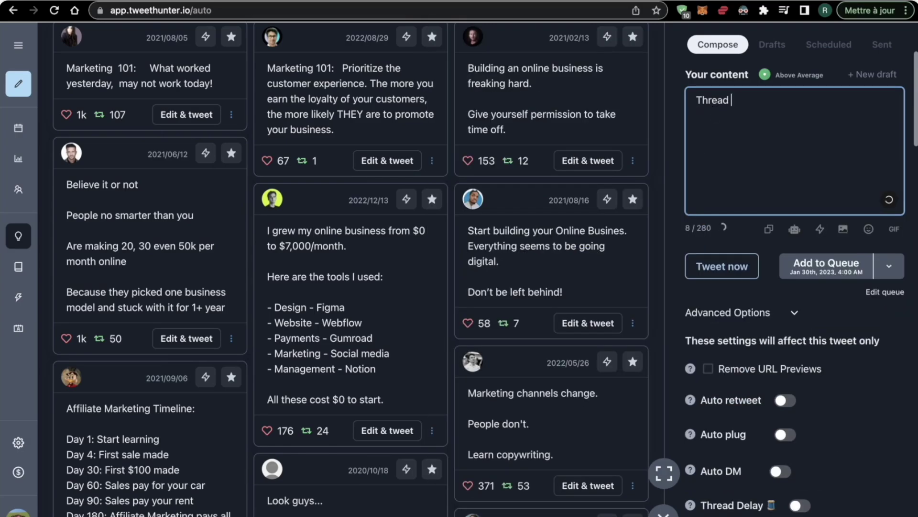
Review the remaining advanced options for this tweet, including Also publish to Linkedin and Generate Blog Post
scroll(737, 283, down, 4)
scroll(769, 361, down, 1)
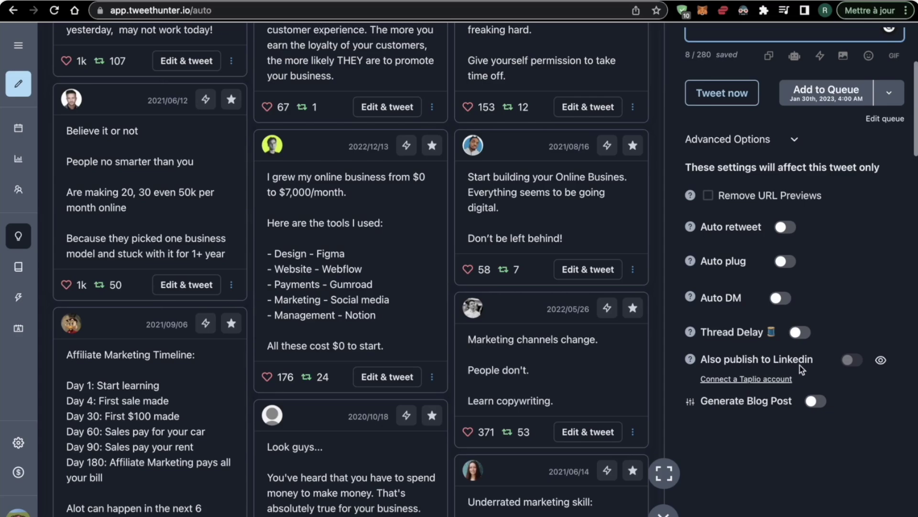
Turn on Generate Blog Post, examine its title field and saved-setting options, and turn it off again
click(819, 404)
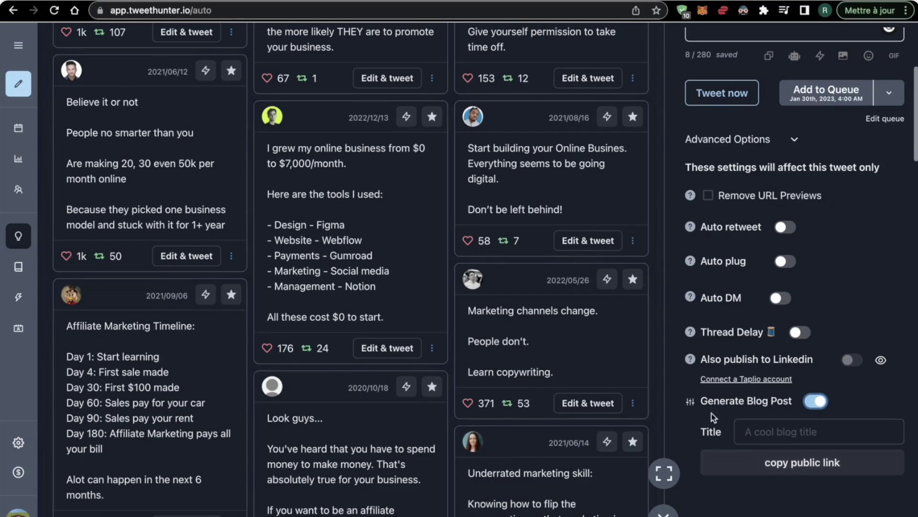
click(691, 402)
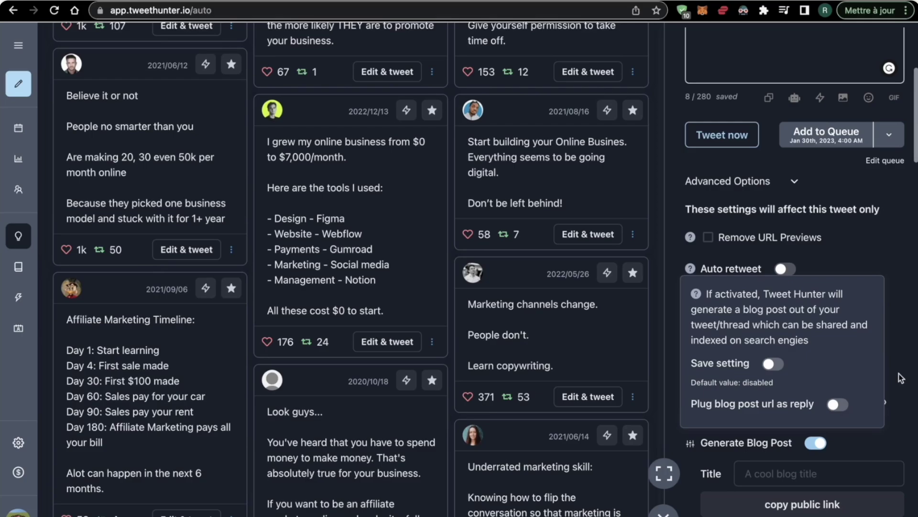
click(821, 446)
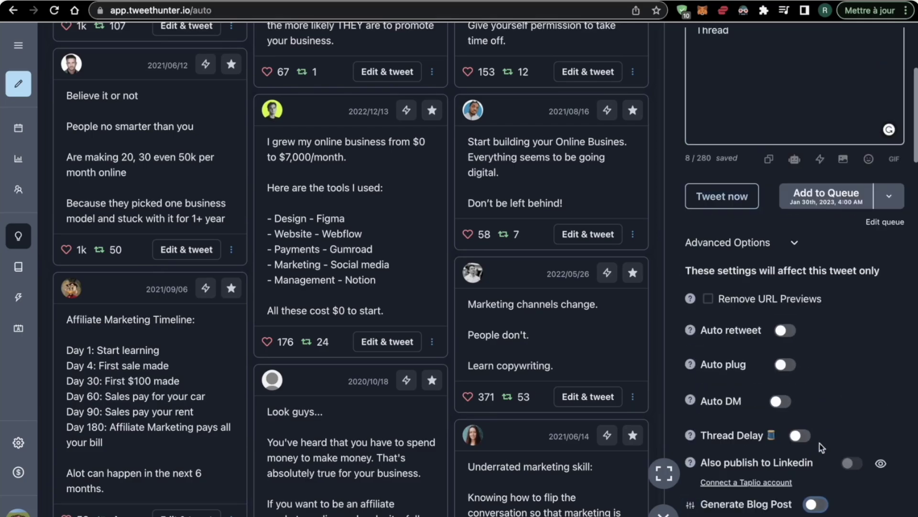
scroll(821, 448, down, 1)
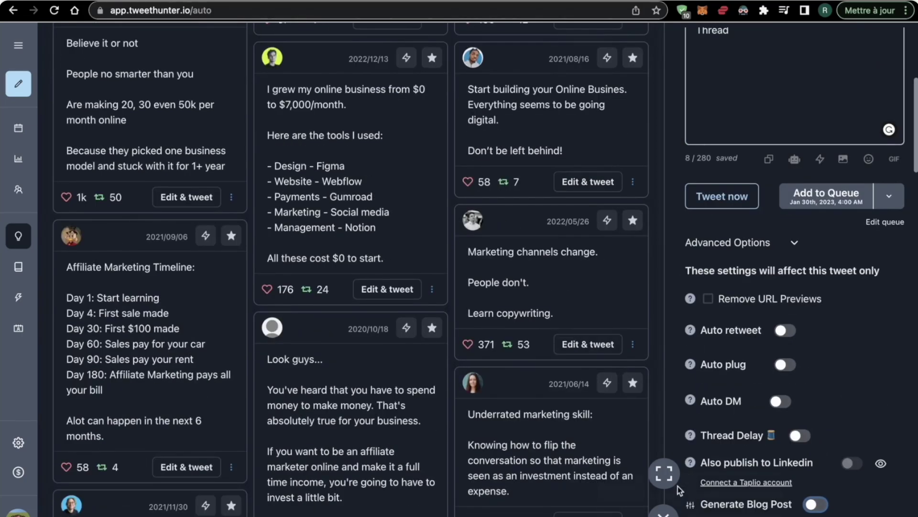
Open the keyword settings of the personalized inspiration feed, check the keywords, and close them without saving
scroll(742, 334, up, 2)
scroll(498, 212, up, 6)
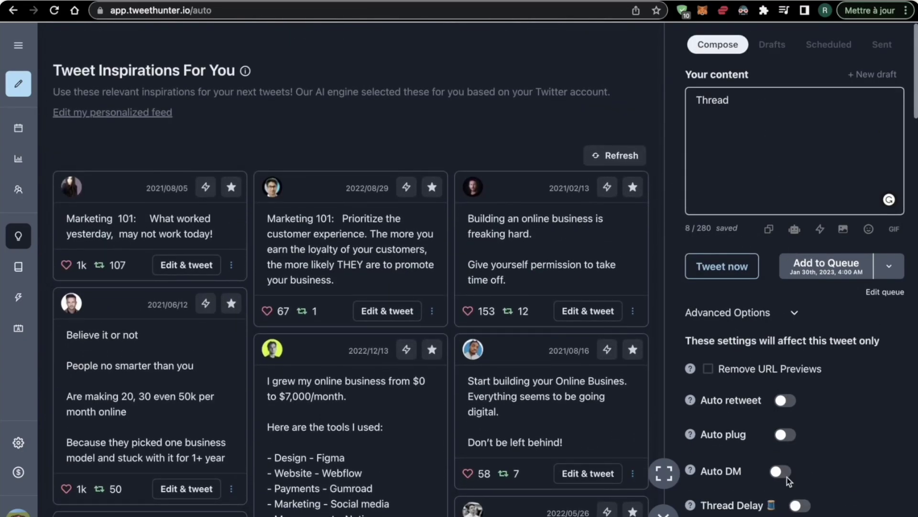
scroll(845, 397, down, 2)
scroll(846, 394, up, 2)
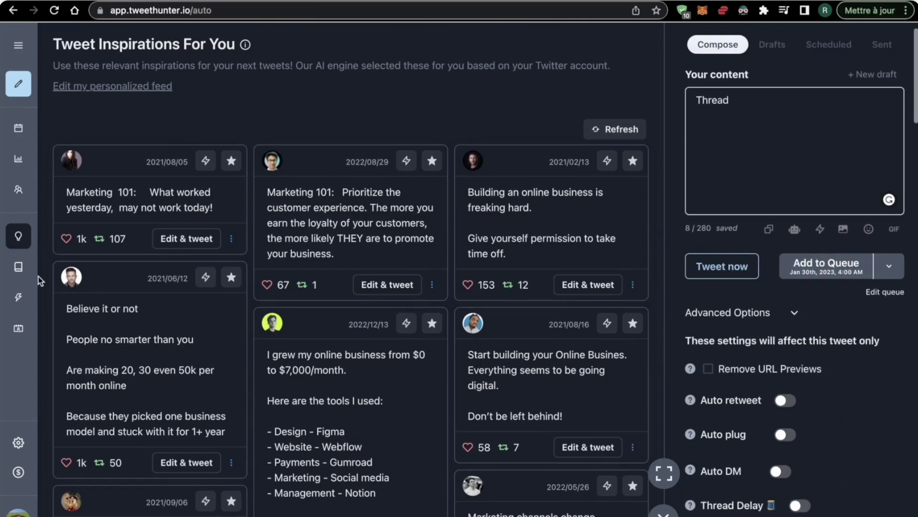
mouse_move(46, 241)
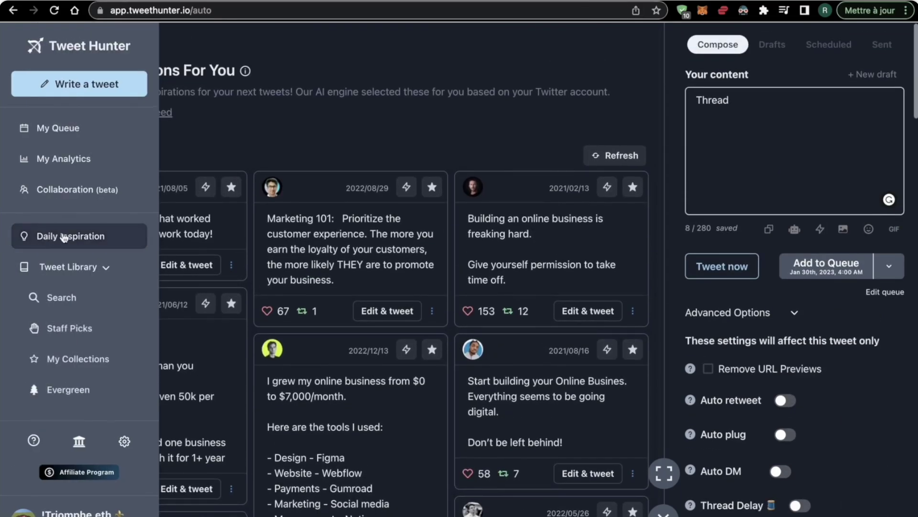
click(146, 112)
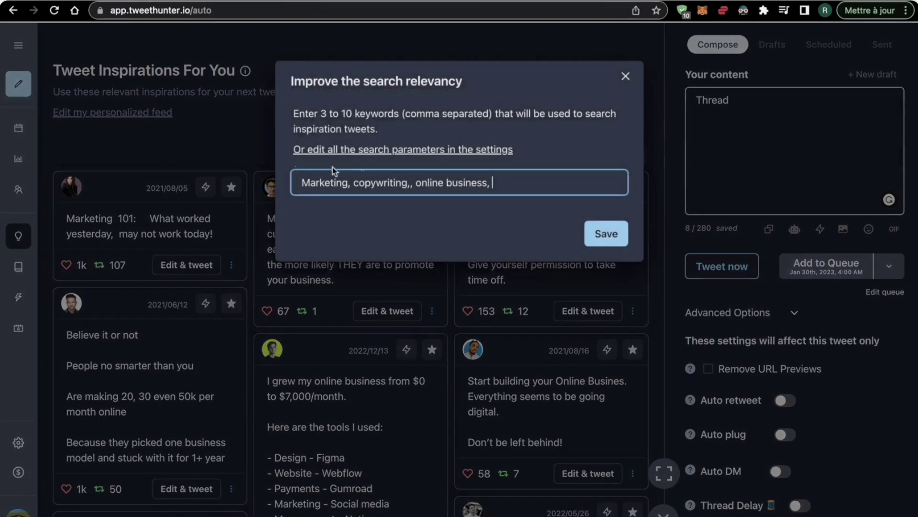
click(626, 76)
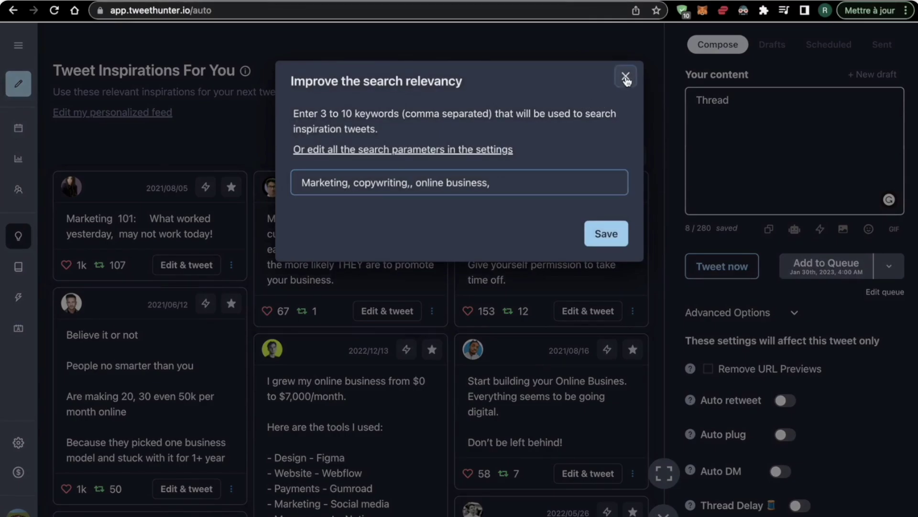
Open the Tweet Library search and look up viral tweets on the suggested topic "crypto"
mouse_move(1, 198)
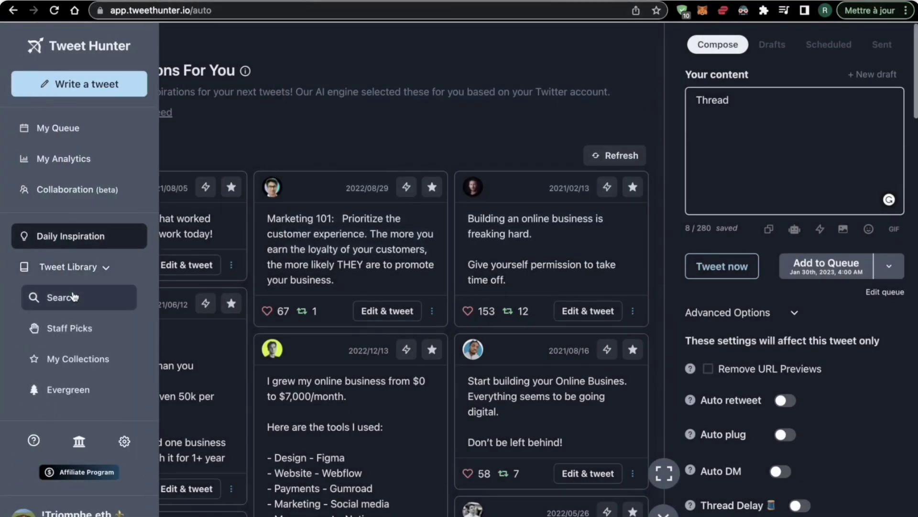
scroll(76, 290, down, 1)
scroll(77, 242, down, 1)
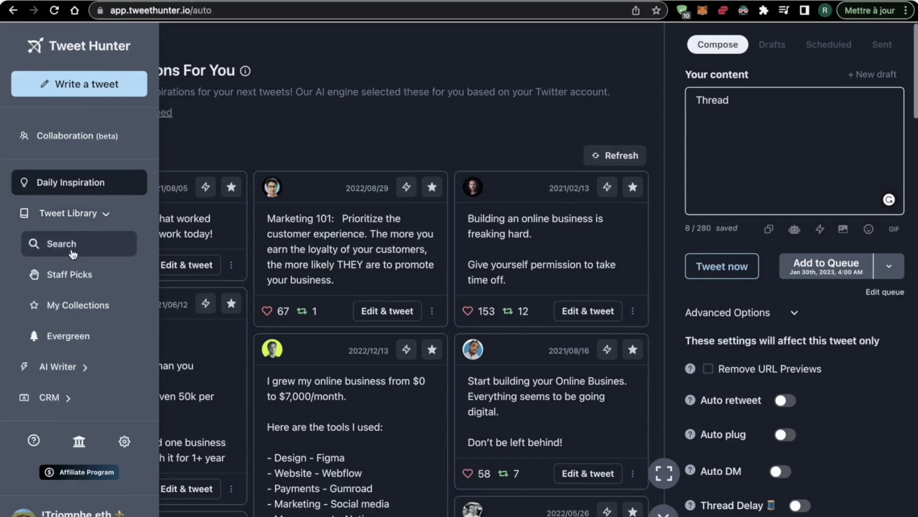
click(75, 247)
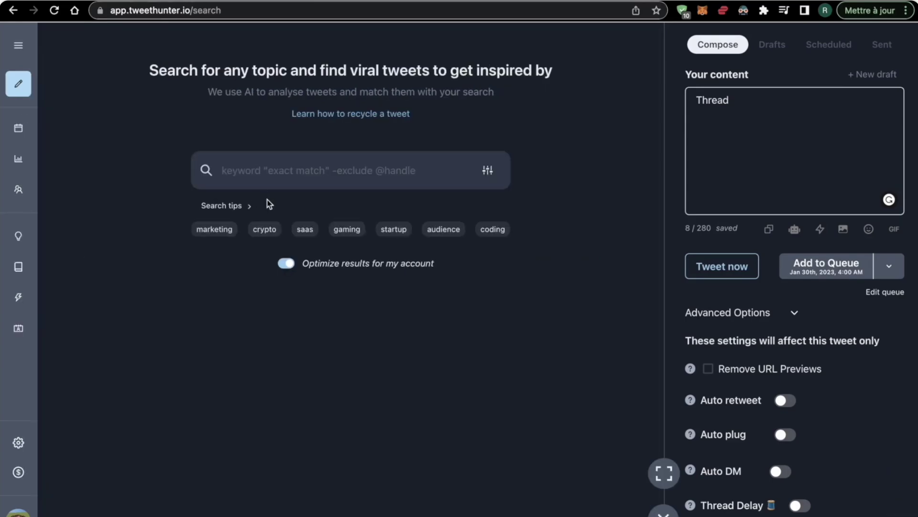
click(269, 232)
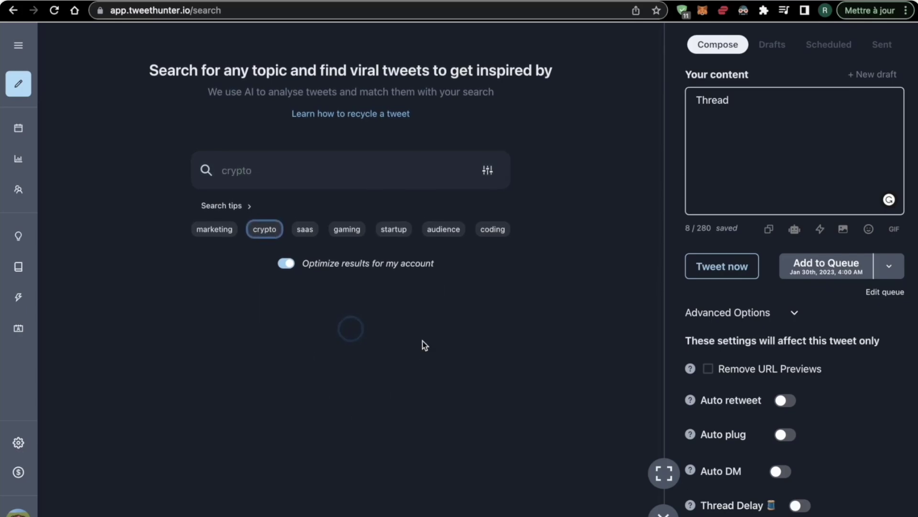
Browse the crypto tweet results and the suggested related keywords for inspiration
scroll(200, 365, down, 3)
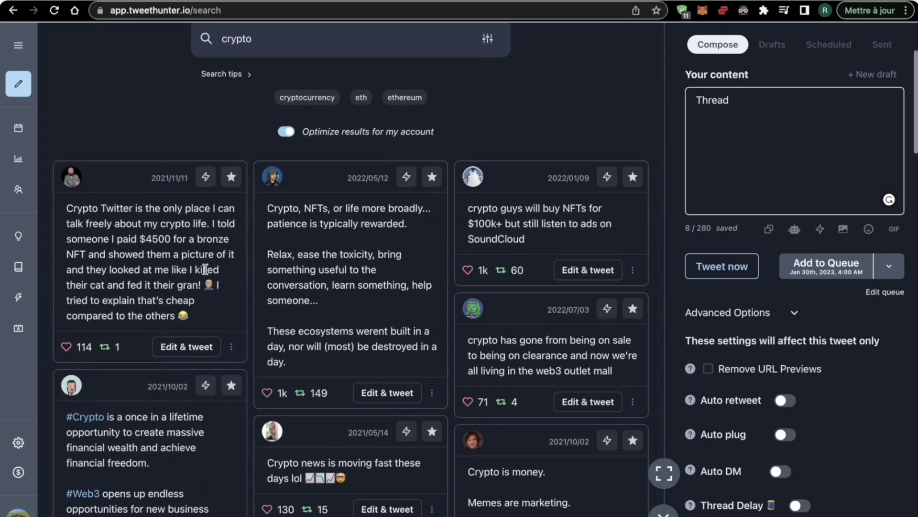
scroll(205, 269, up, 1)
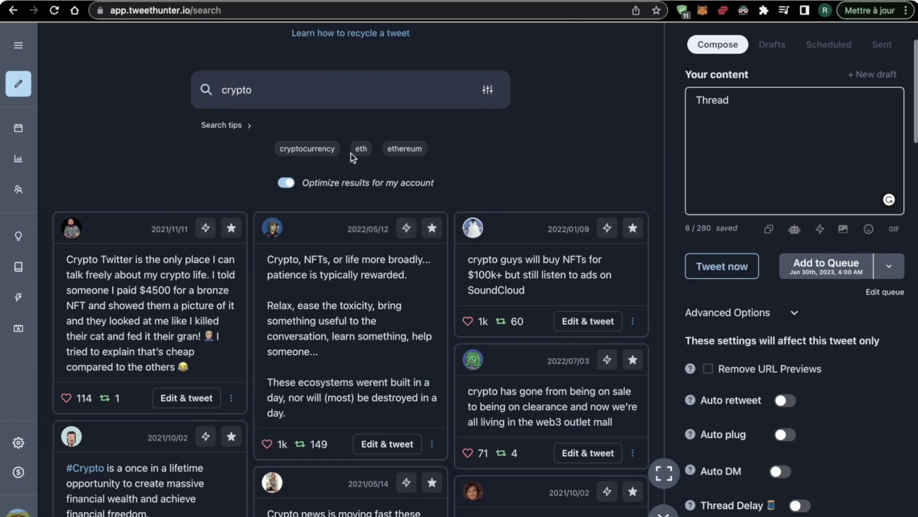
scroll(406, 157, down, 1)
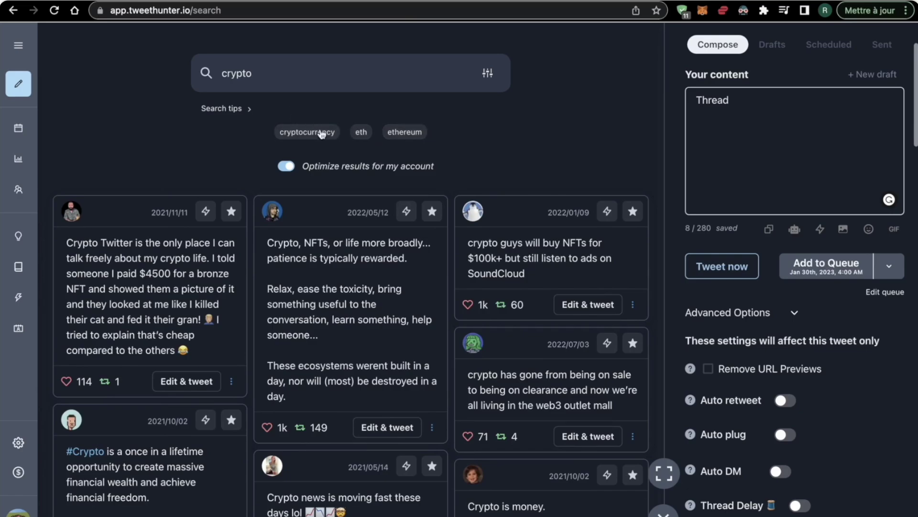
scroll(235, 213, down, 2)
scroll(234, 213, down, 3)
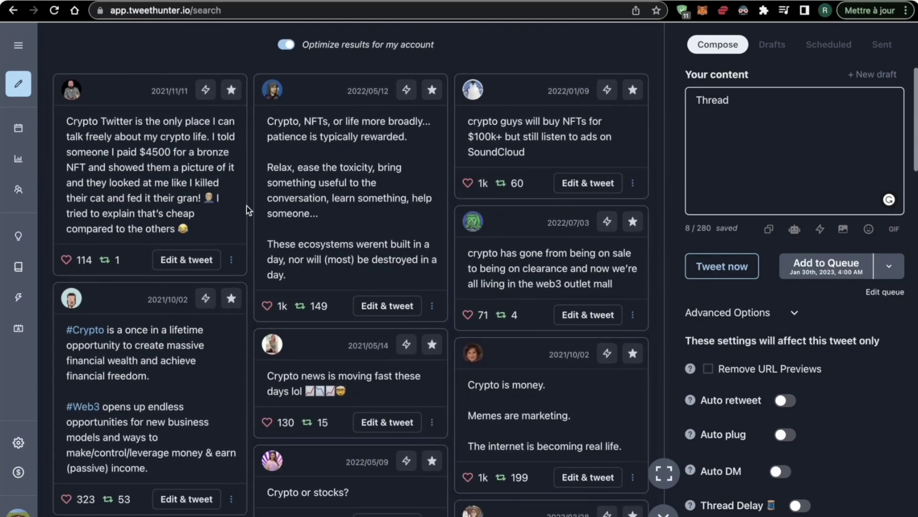
mouse_move(77, 306)
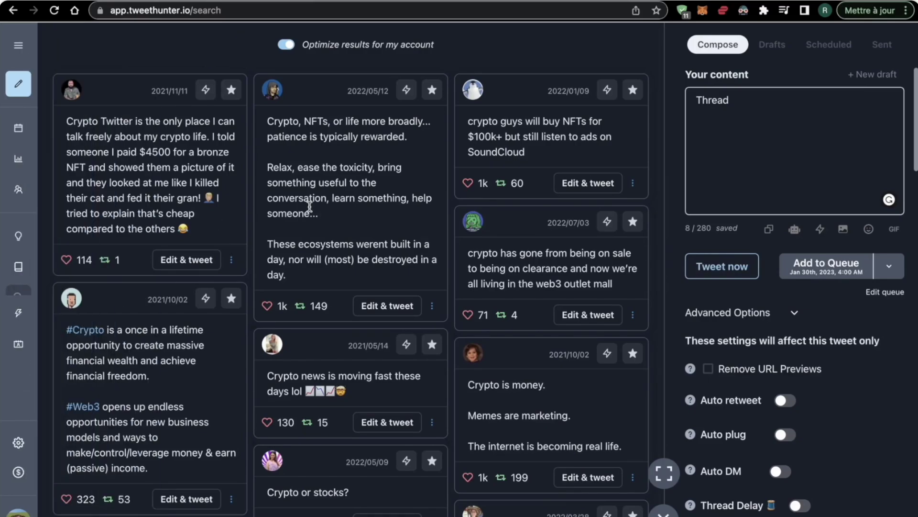
scroll(325, 246, down, 6)
scroll(124, 224, down, 2)
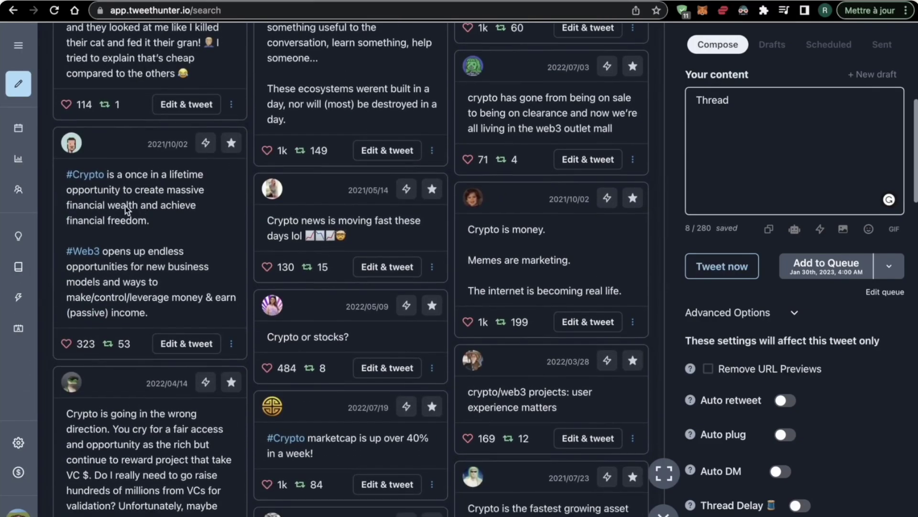
scroll(156, 198, down, 5)
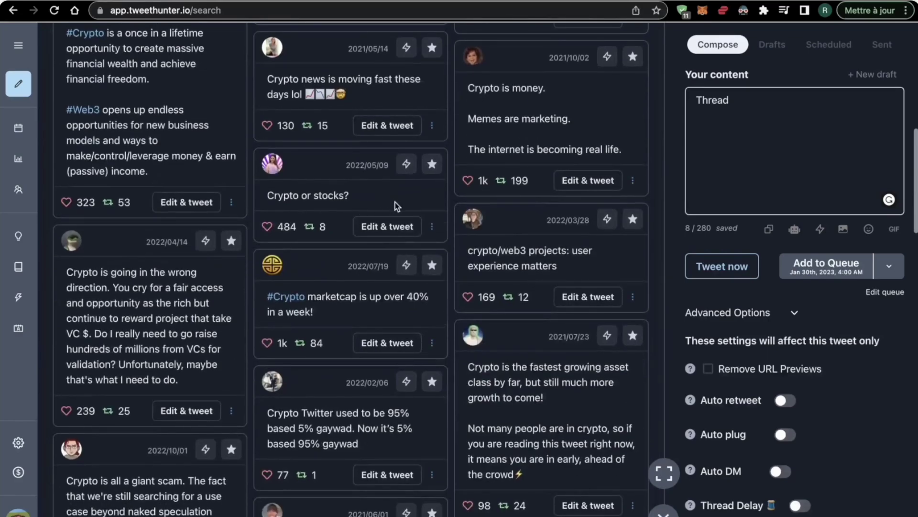
Load the "Crypto or stocks?" tweet into the composer for editing and clear the draft's text
click(388, 227)
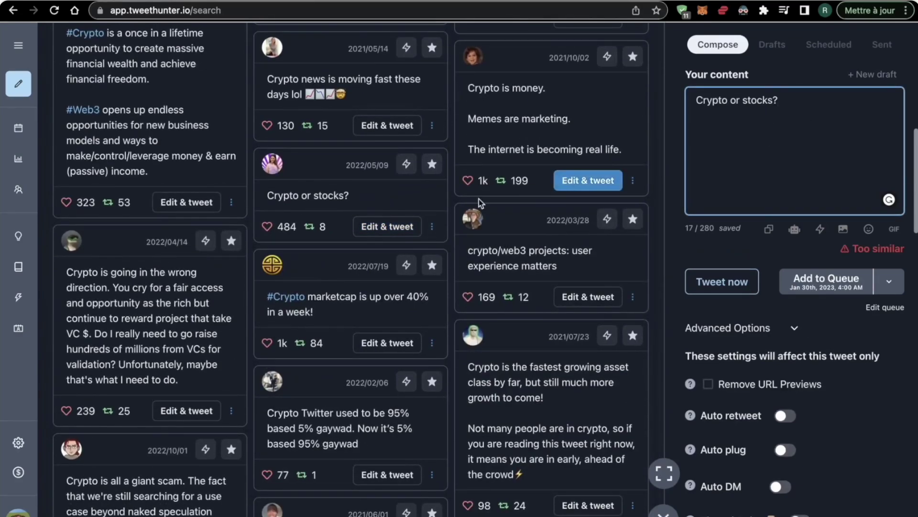
triple_click(767, 101)
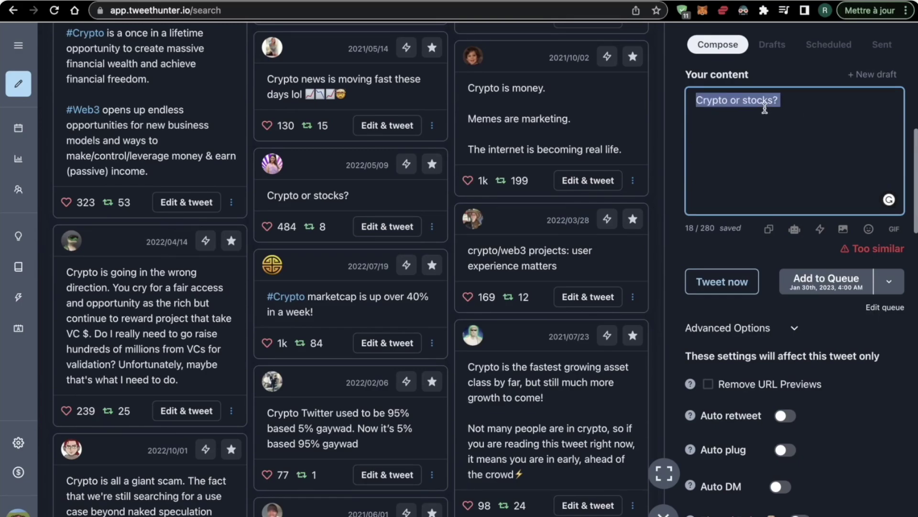
key(BackSpace)
Open the Staff Picks collections in the Tweet Library
scroll(453, 245, up, 10)
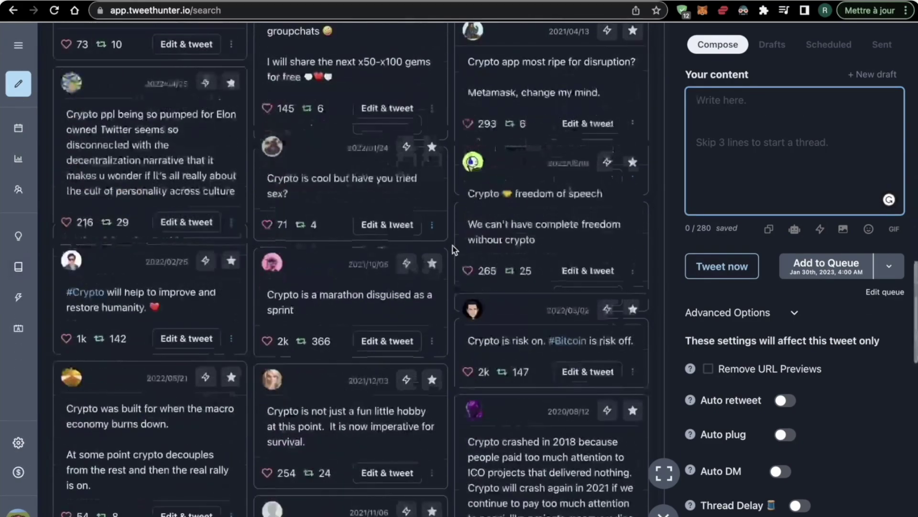
mouse_move(17, 250)
scroll(60, 342, down, 1)
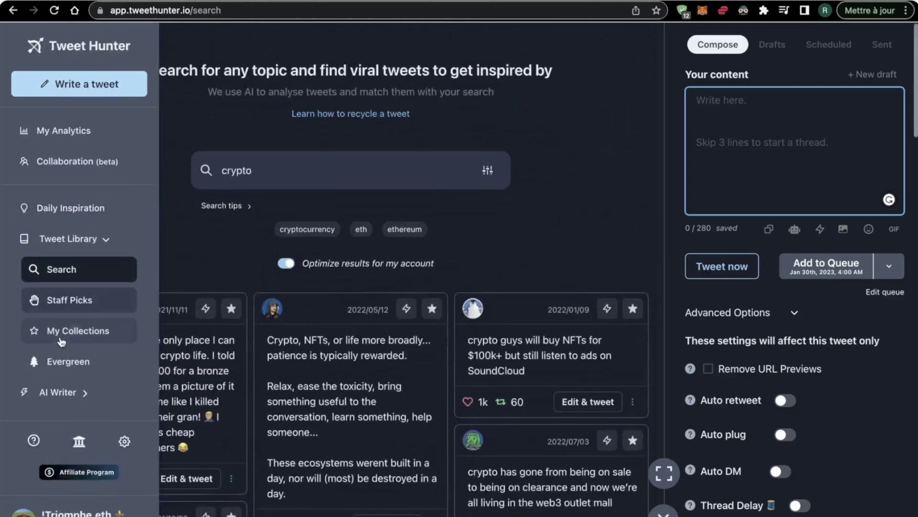
click(96, 309)
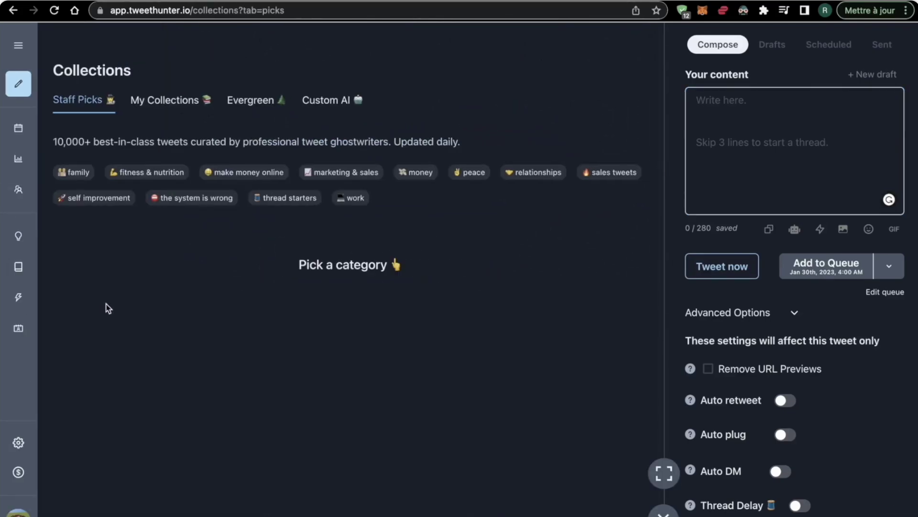